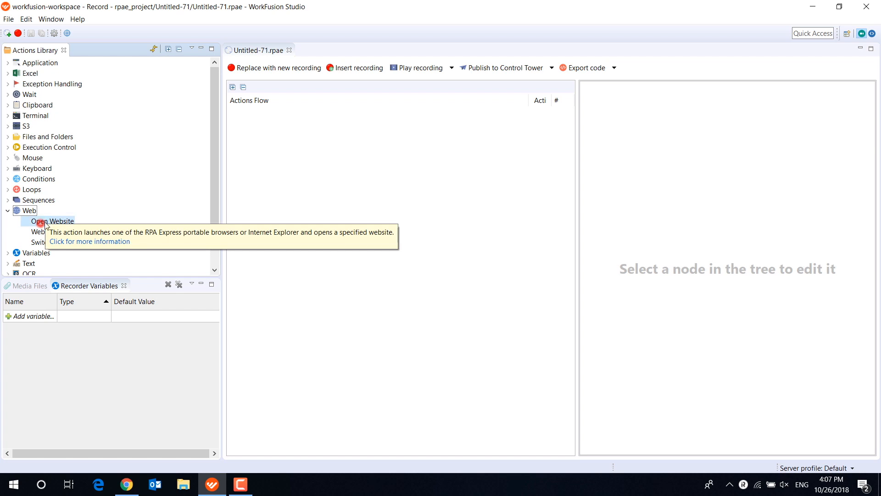
Add an Open Website action to the empty flow, with Chrome as browser and duckduckgo.com as site URL.
left_click_drag(43, 221, 309, 121)
left_click(305, 111)
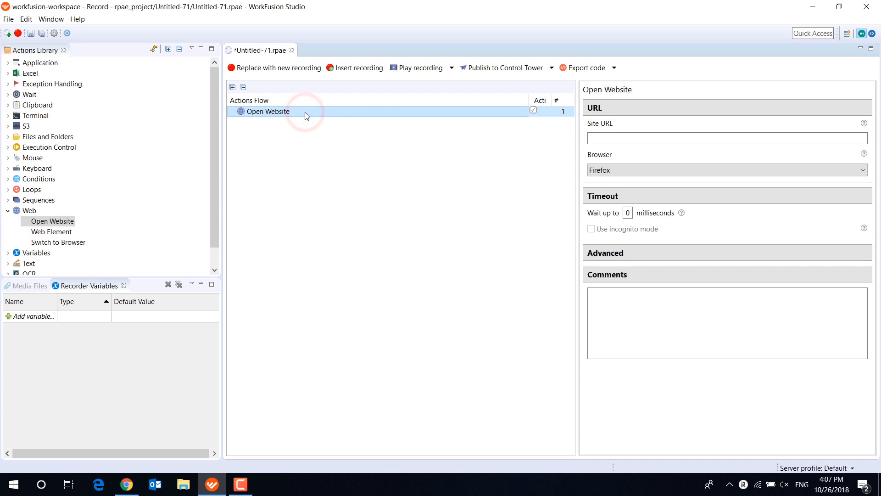
left_click(606, 138)
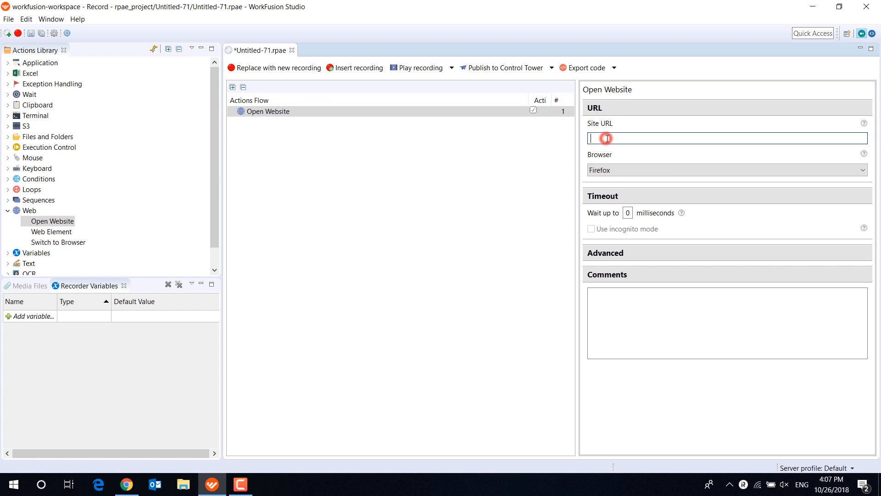
left_click(615, 170)
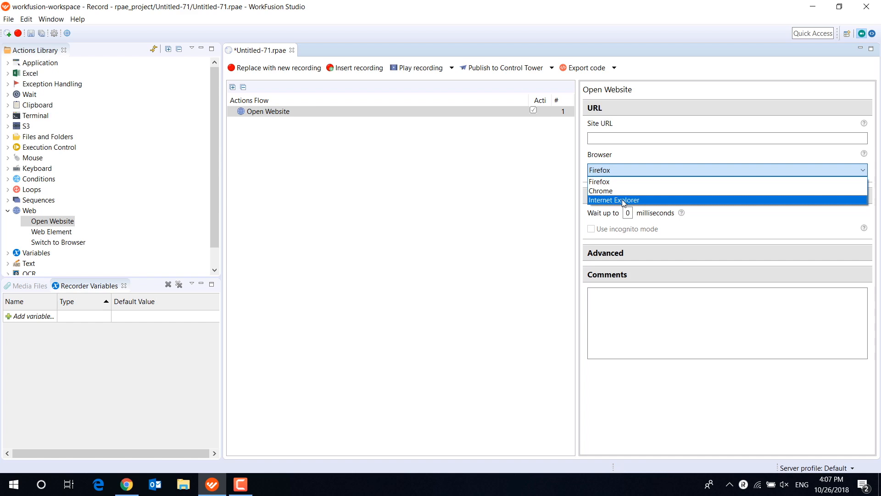
left_click(619, 190)
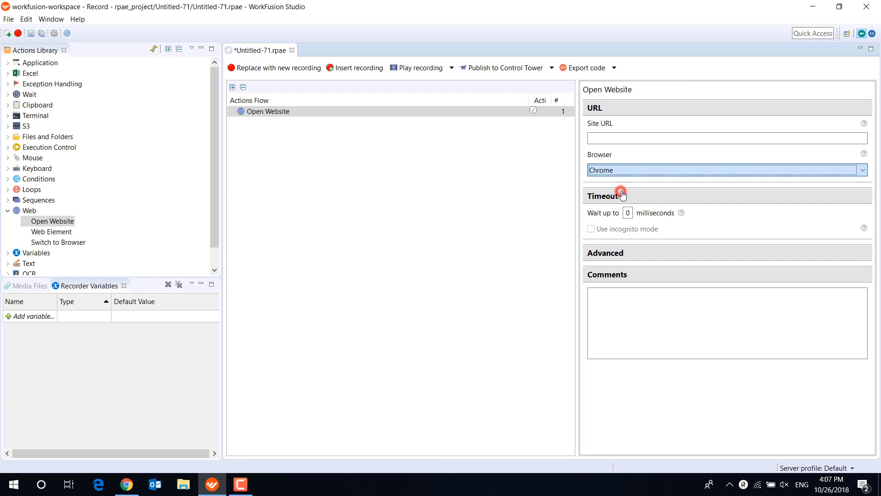
left_click(622, 136)
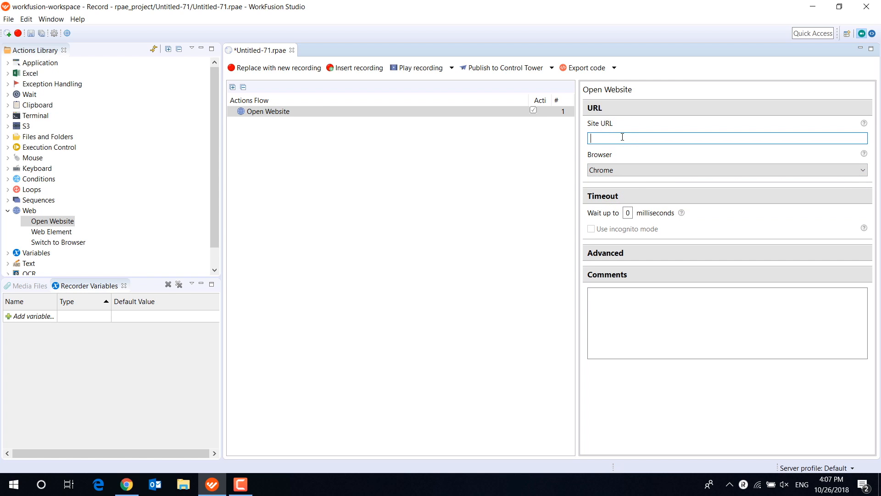
type("duckduckgo.com")
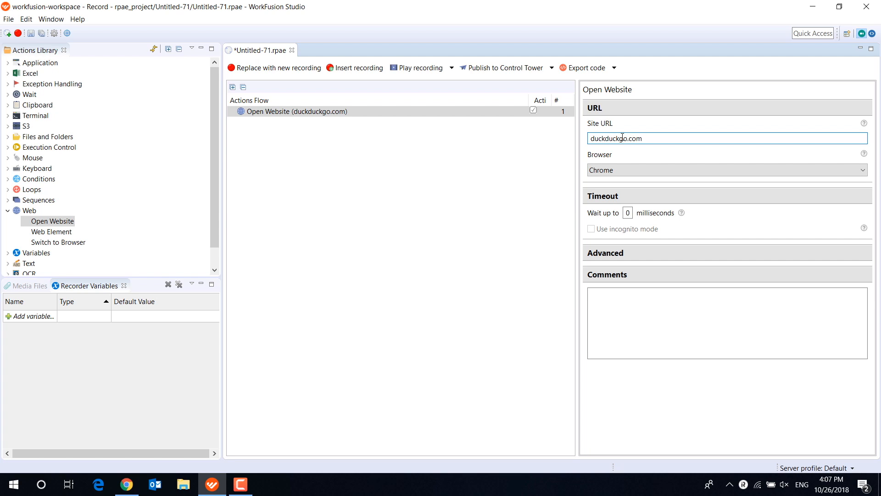
Add a Wait action of 3000 milliseconds after the Open Website action and play the recording.
left_click(7, 94)
left_click_drag(37, 108, 261, 123)
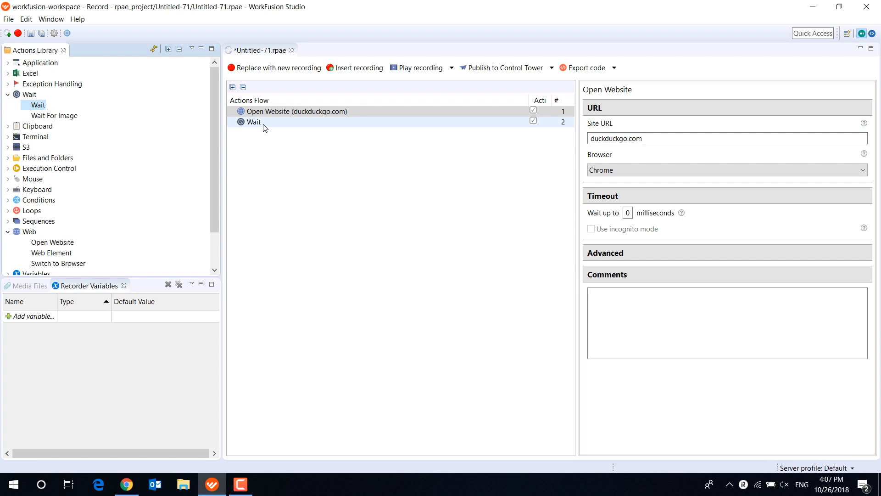
left_click(257, 123)
left_click(674, 124)
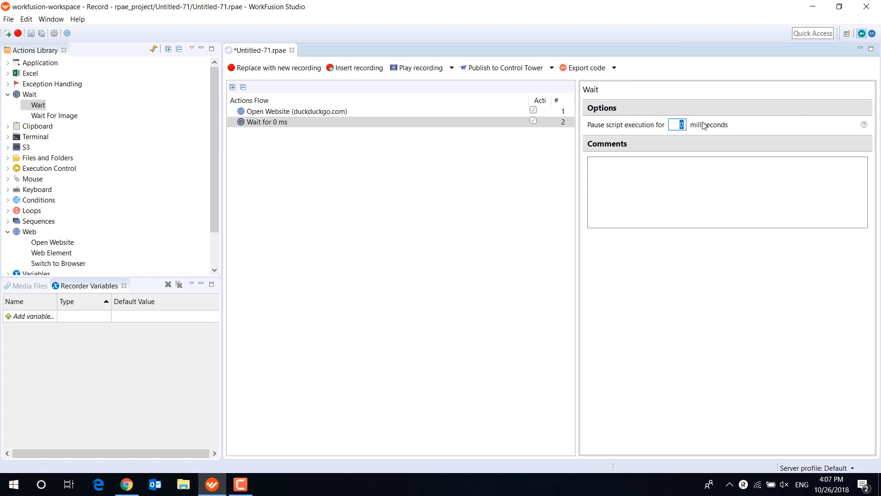
left_click(418, 202)
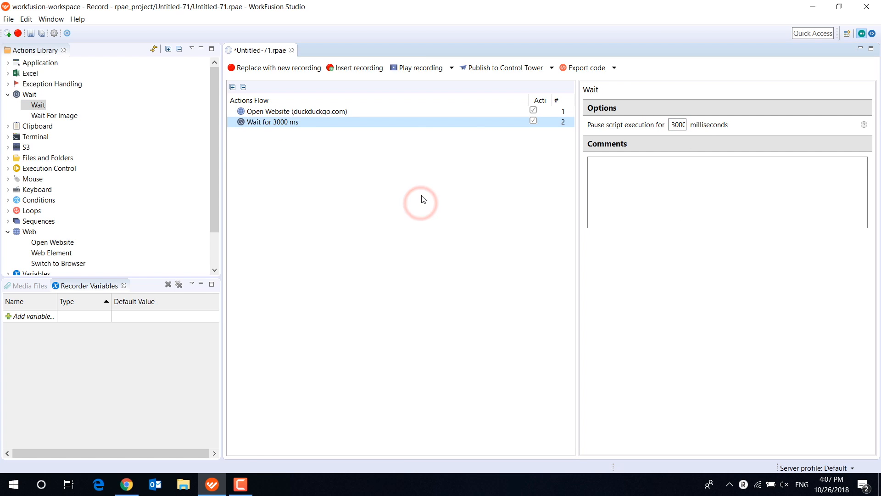
left_click(415, 70)
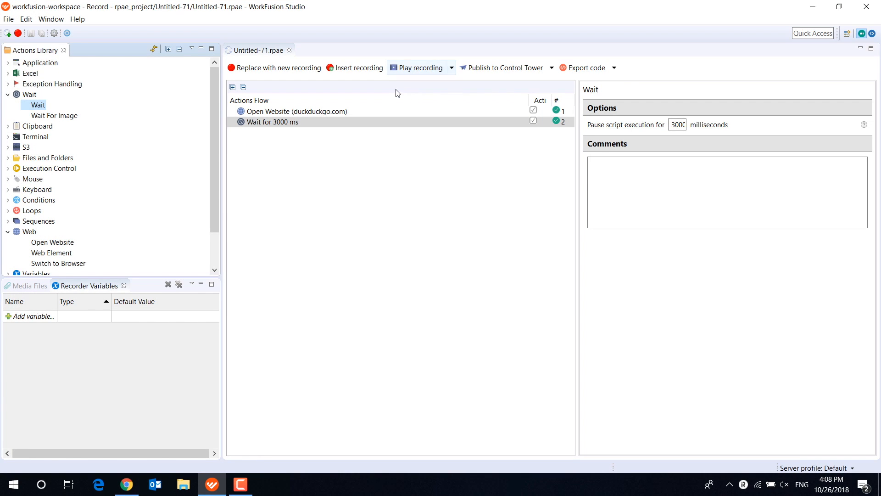
Nest a Web Element action inside the Open Website action and show its properties.
left_click(363, 113)
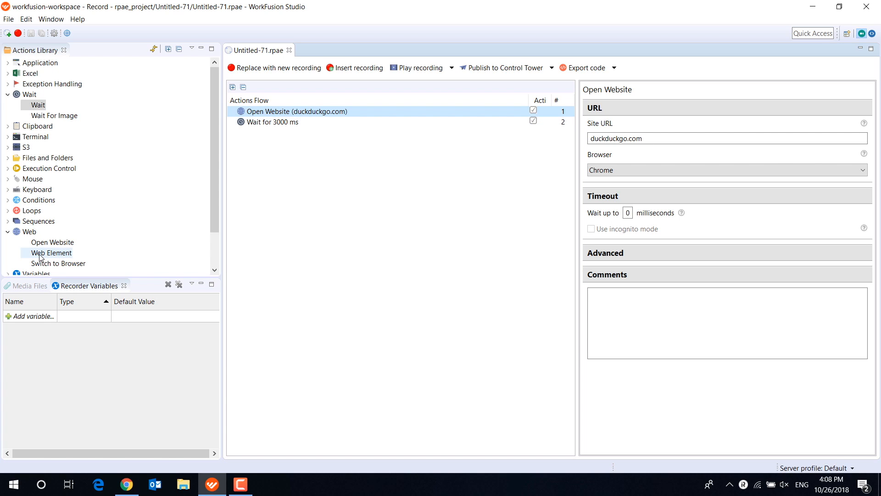
left_click_drag(56, 255, 275, 120)
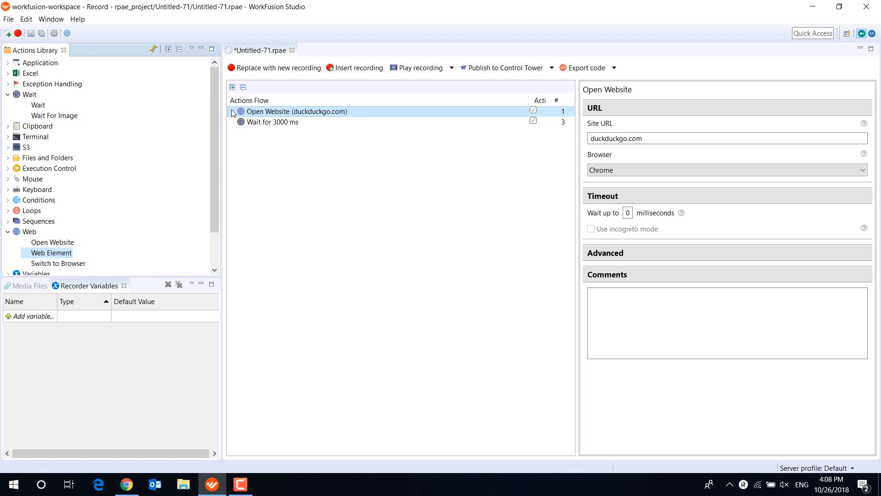
left_click(232, 111)
left_click(275, 122)
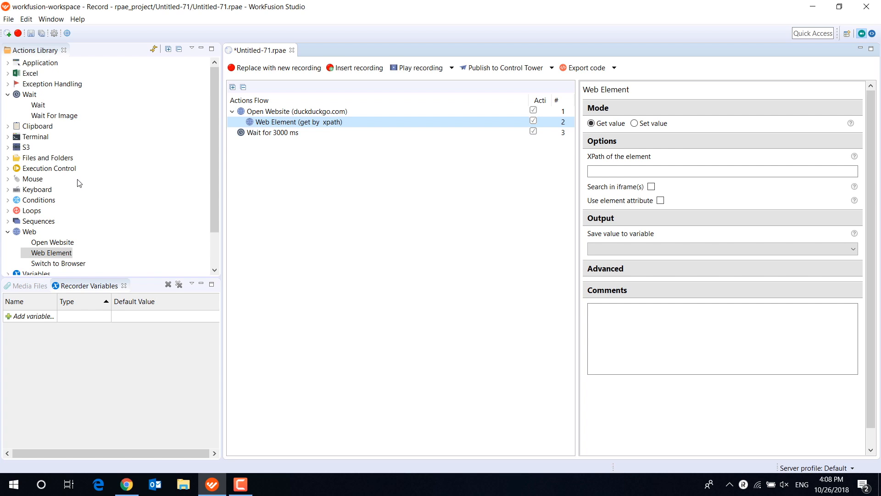
Examine the Application and Mouse actions in the library and how Web Element is nested under Open Website.
left_click(9, 64)
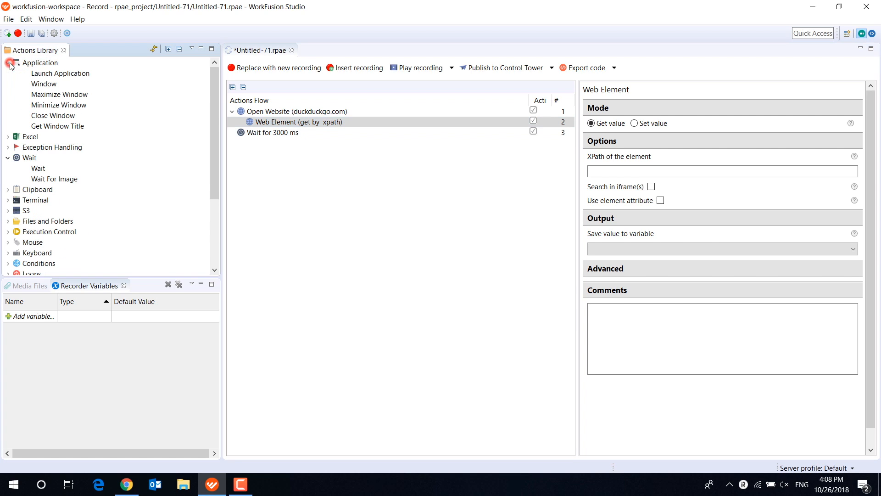
left_click(63, 74)
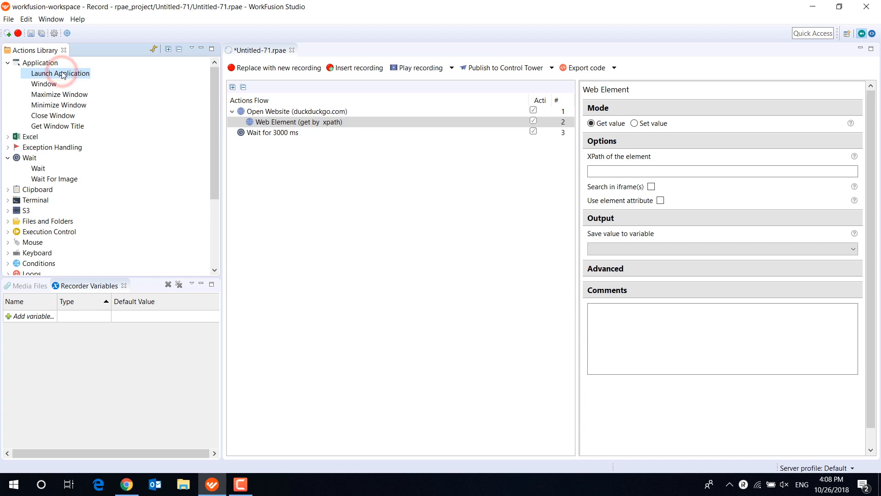
scroll(14, 138, "down", 4)
left_click(8, 137)
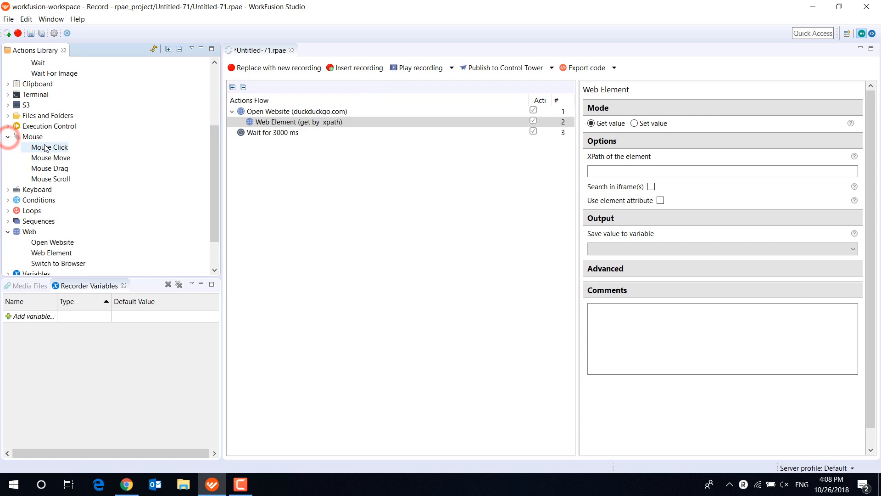
left_click(48, 147)
scroll(92, 142, "down", 1)
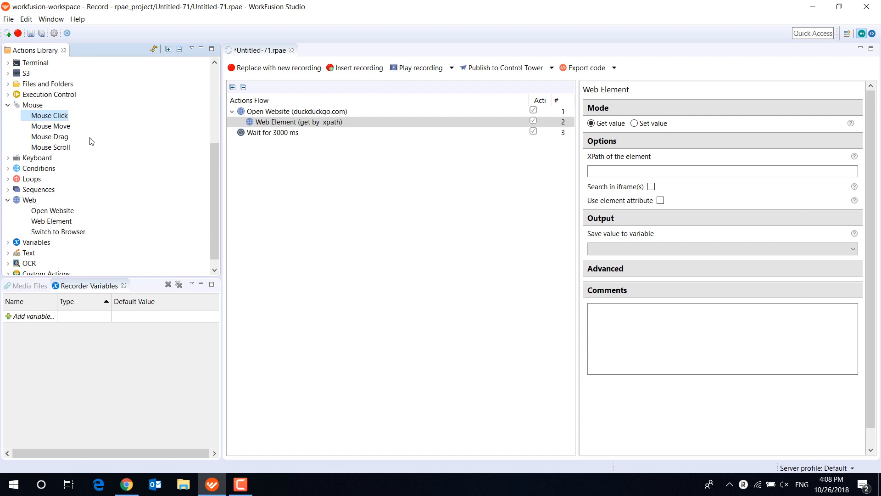
left_click(277, 124)
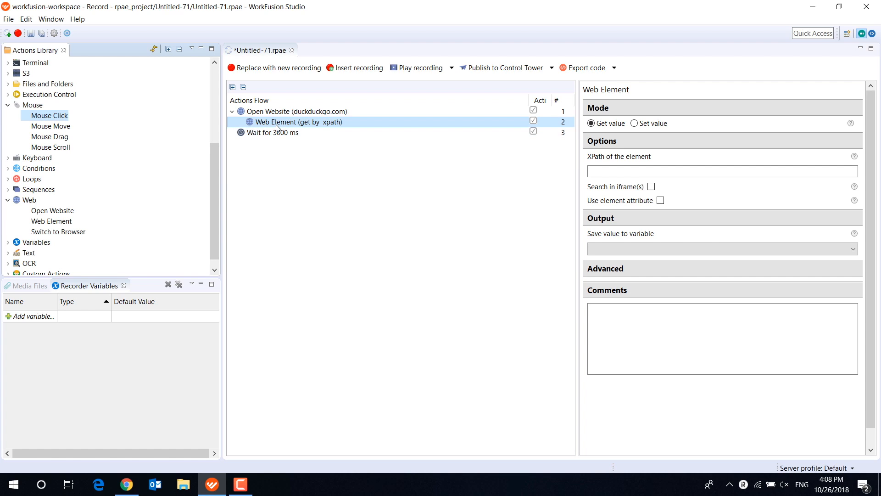
left_click(268, 111)
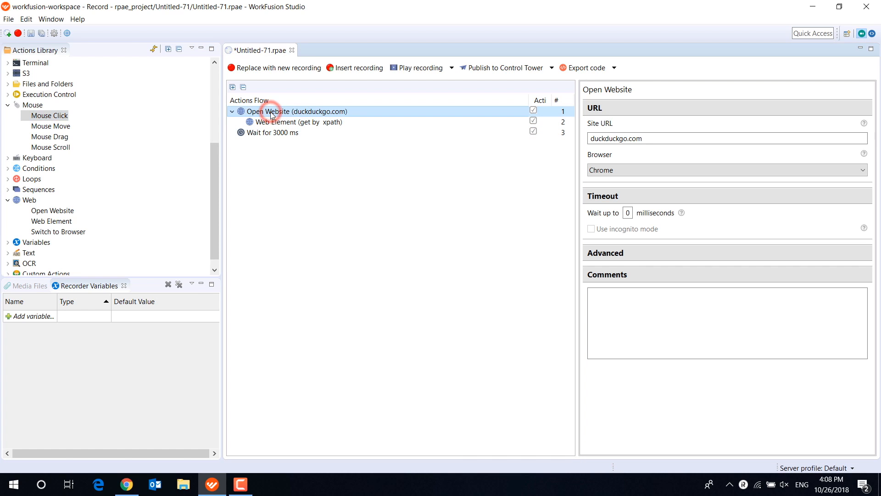
left_click(231, 112)
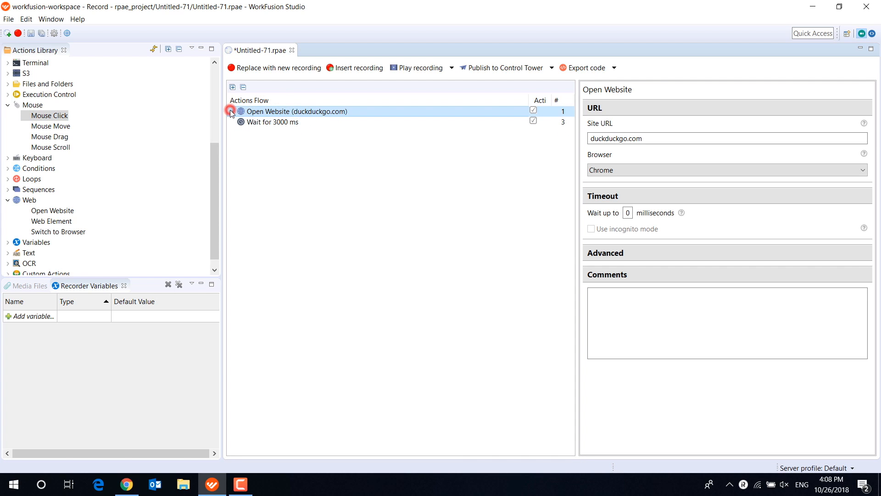
left_click(232, 112)
Switch the nested Web Element action to Set value mode and check which variables its input offers.
left_click(273, 122)
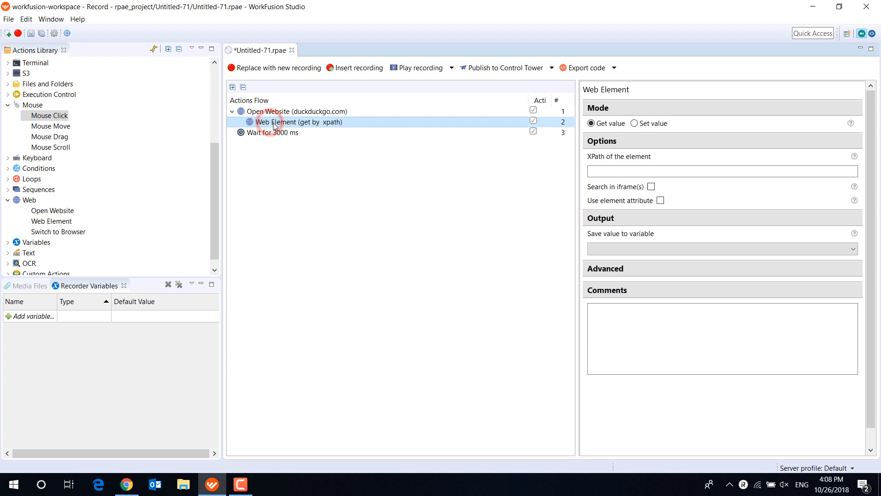
left_click(634, 123)
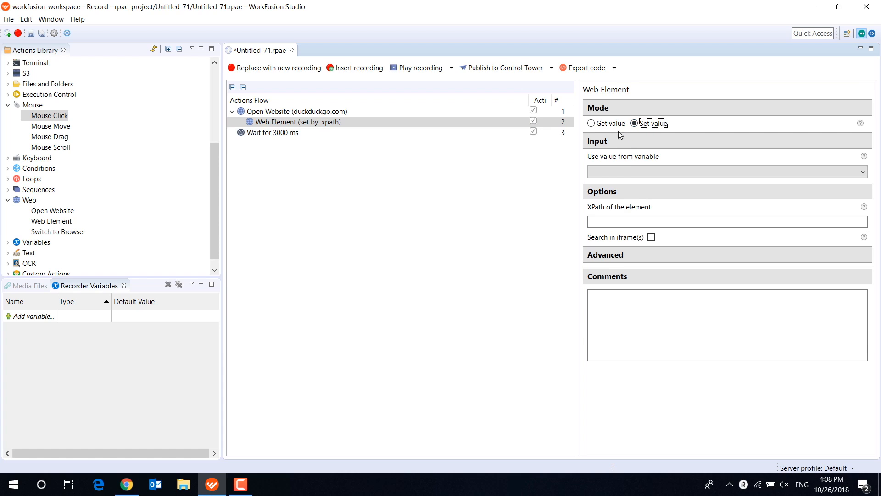
left_click(624, 172)
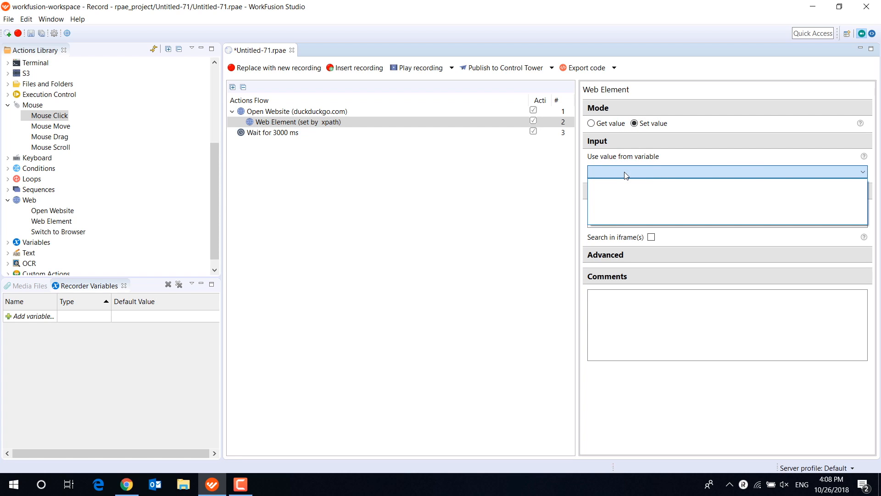
left_click(624, 173)
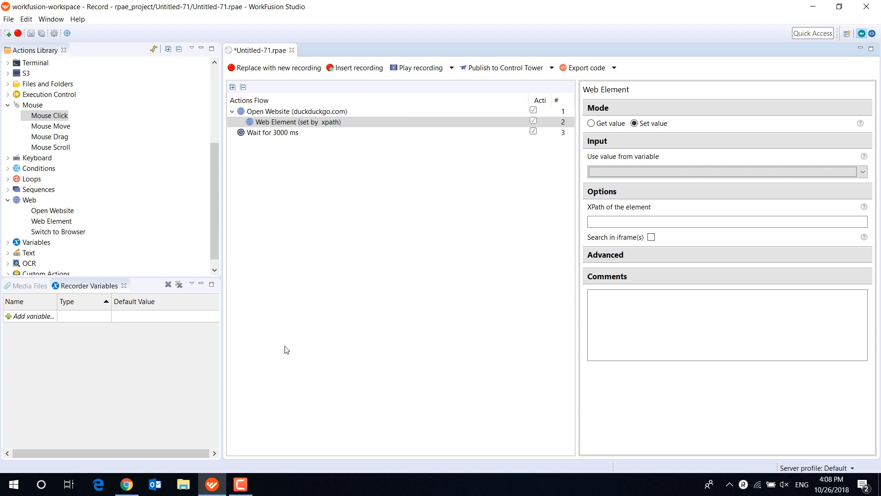
Create a String variable search_text with default value "Bank of America stock price" and use it as the Web Element's input.
left_click(18, 317)
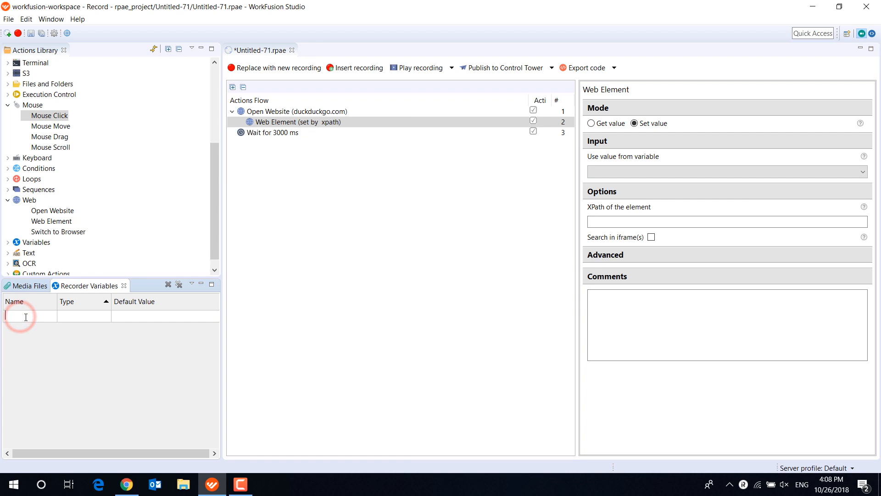
type("search1")
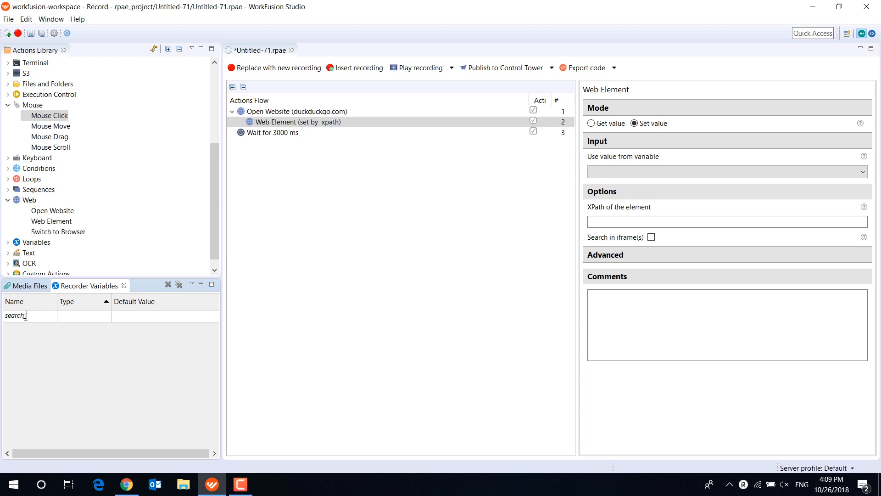
left_click(106, 316)
left_click(107, 315)
left_click(101, 329)
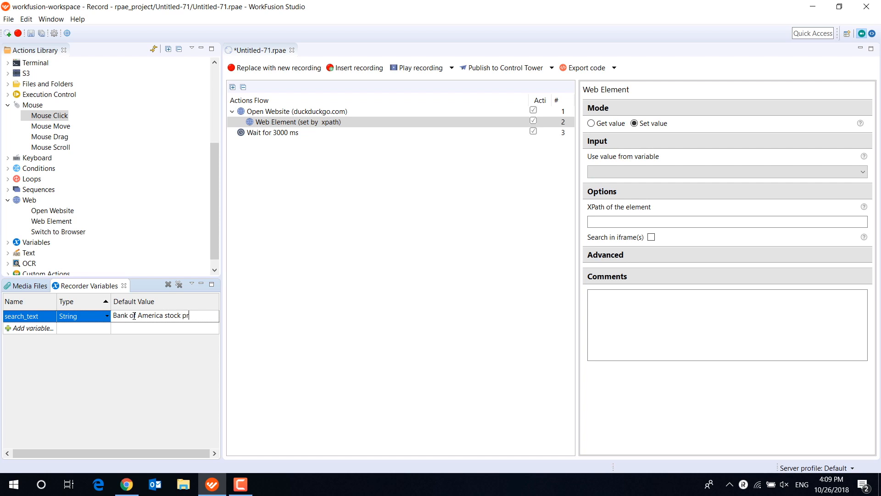
left_click(412, 291)
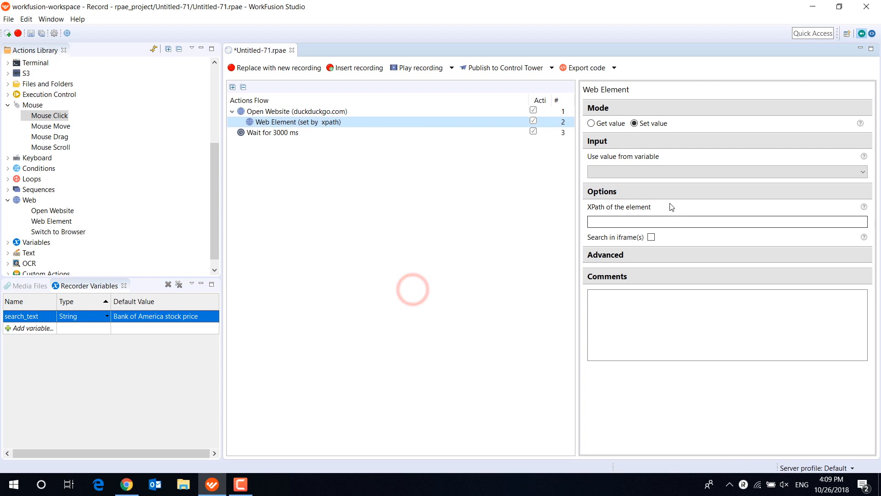
left_click(658, 170)
left_click(656, 182)
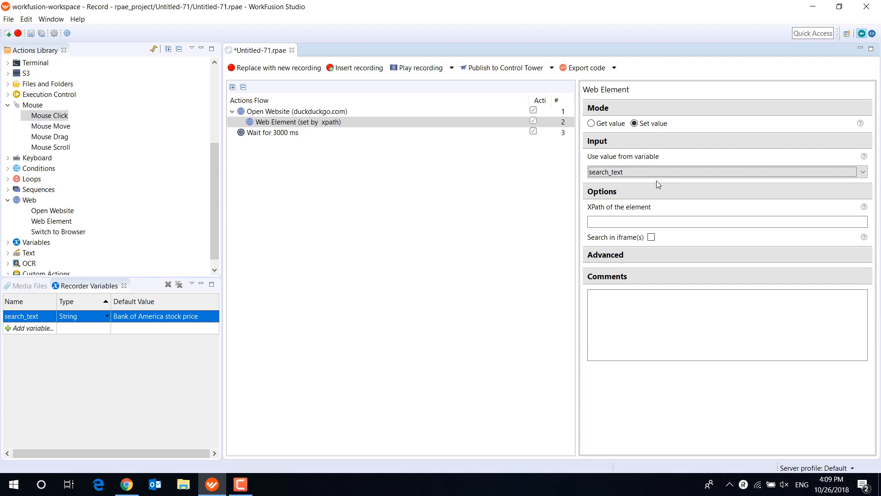
Switch to Chrome and copy the XPath of the DuckDuckGo search box through the element inspector, closing the inspector when done.
left_click(127, 484)
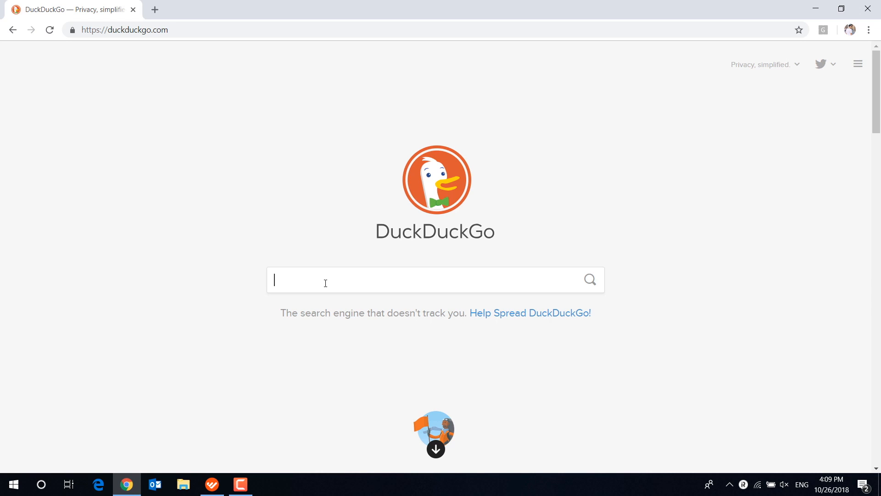
right_click(302, 280)
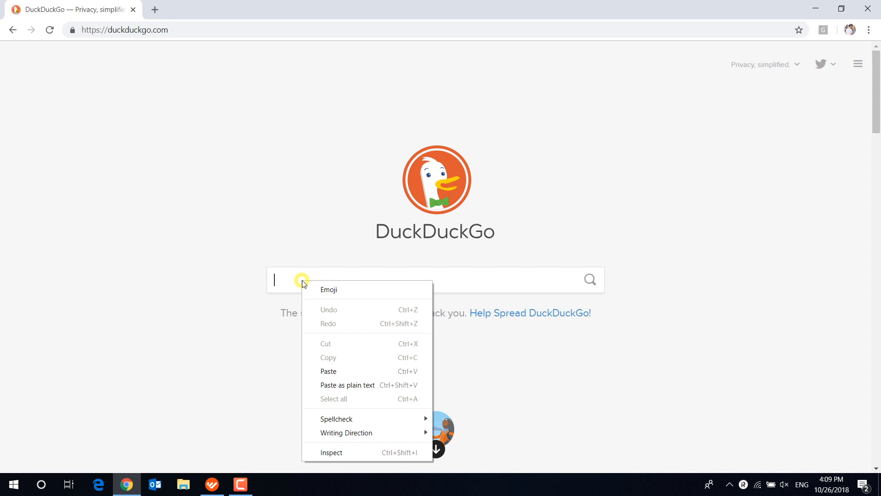
left_click(340, 453)
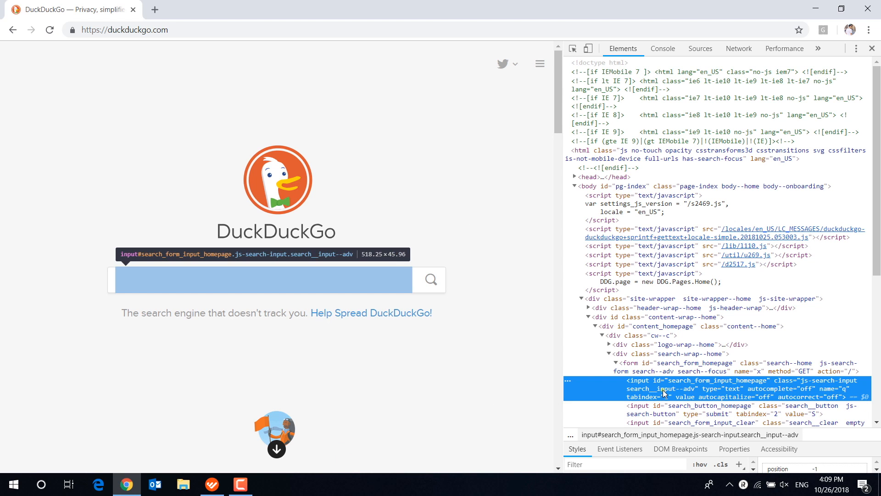
right_click(663, 392)
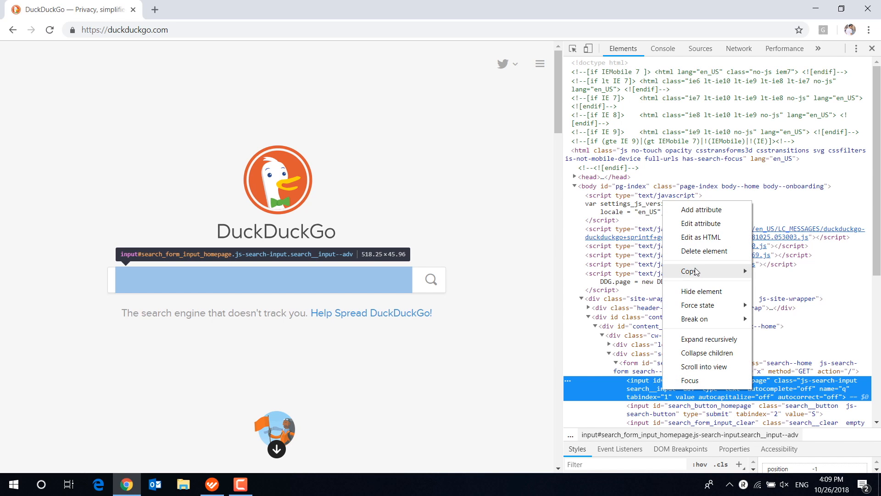
mouse_move(696, 272)
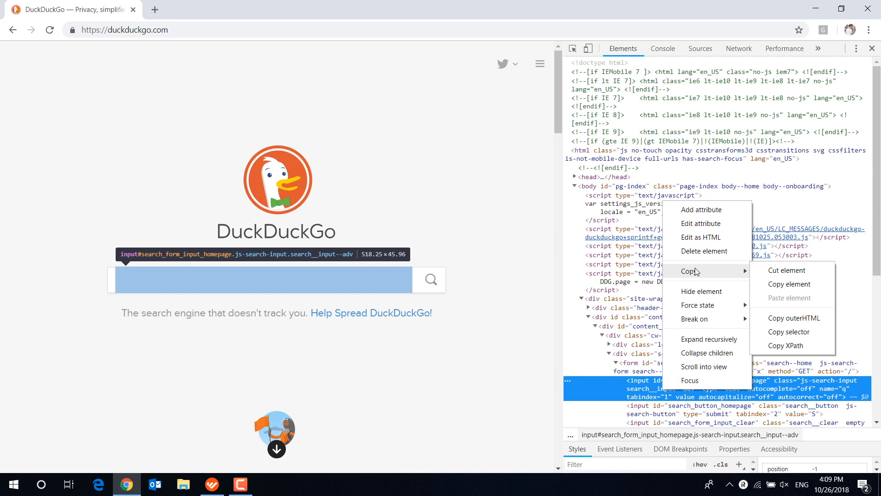
left_click(785, 345)
left_click(872, 48)
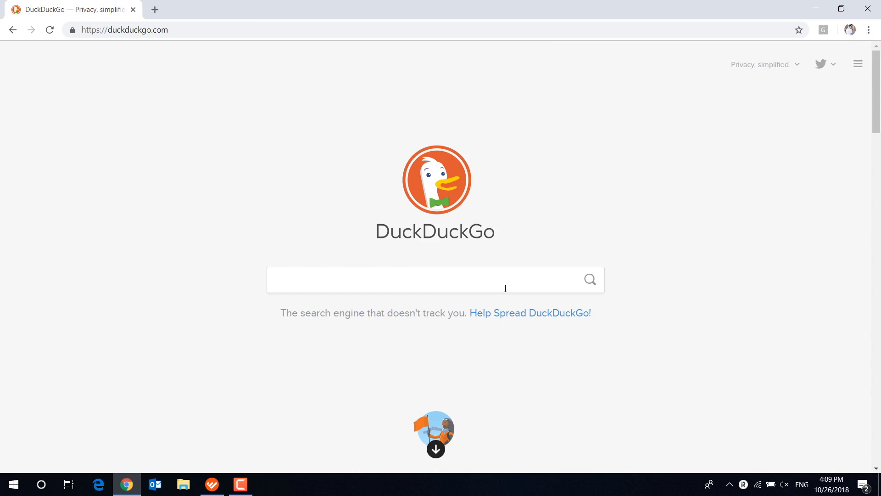
Switch to WorkFusion Studio, paste the copied search box XPath into the Web Element action, and play the recording.
left_click(212, 484)
right_click(600, 221)
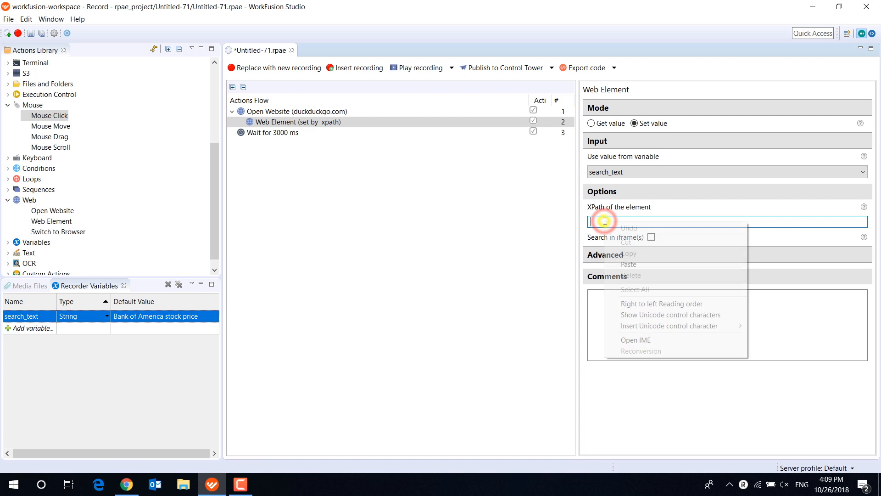
left_click(639, 265)
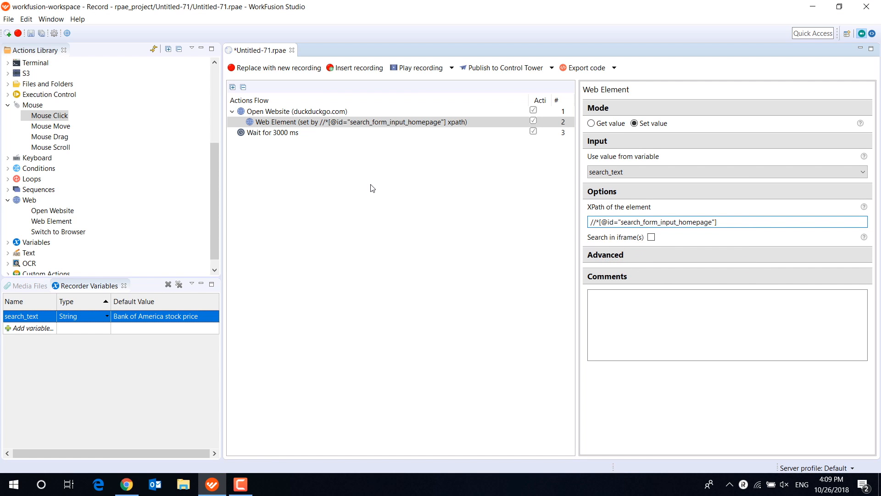
left_click(410, 67)
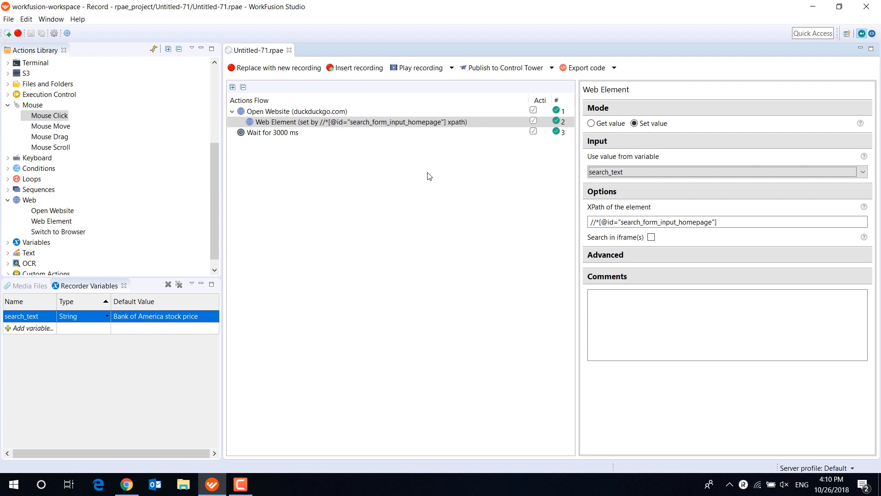
Try the Web Element's Search in iframe(s) option with its parent iframe XPath list, and disable the option again.
triple_click(727, 221)
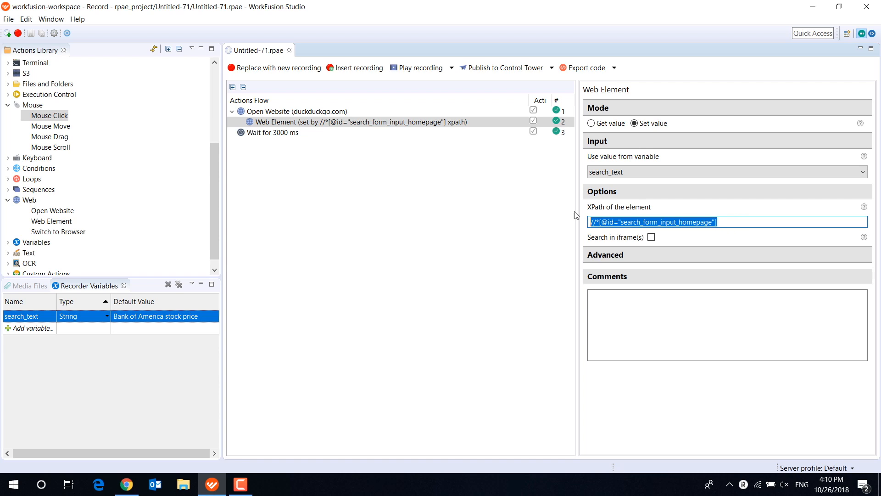
left_click(735, 222)
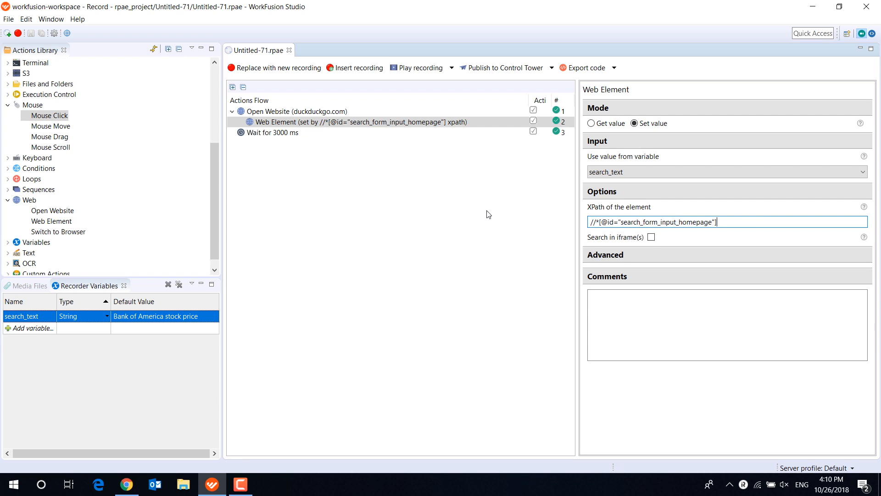
left_click(651, 237)
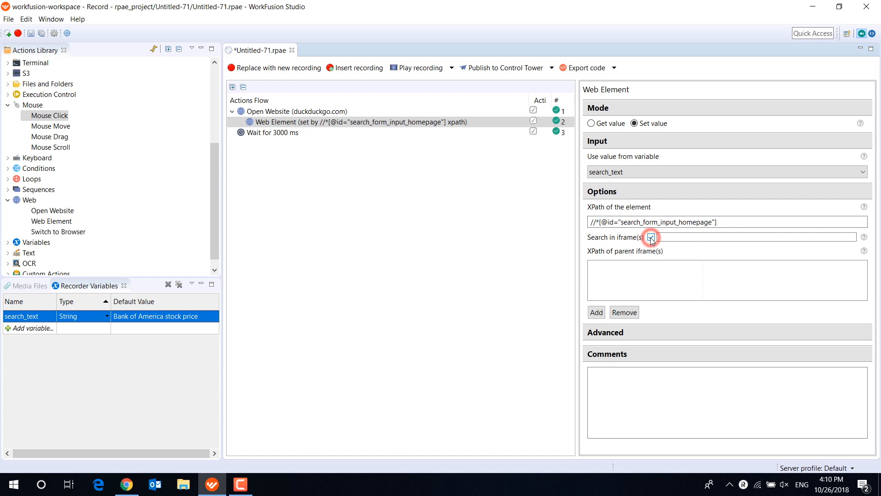
left_click(599, 316)
left_click(605, 267)
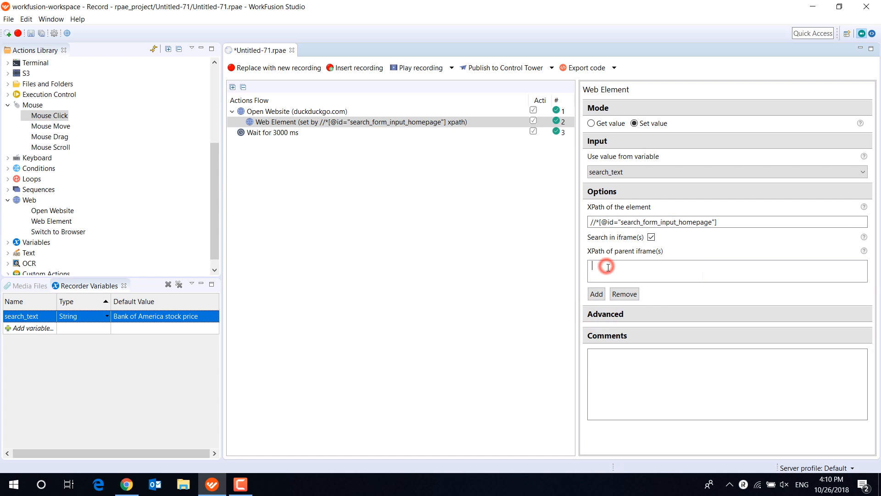
left_click(652, 238)
Switch to Chrome and enter "Bank of America stock price" in the DuckDuckGo search box without submitting it.
left_click(127, 483)
type("Bank of America stock pric")
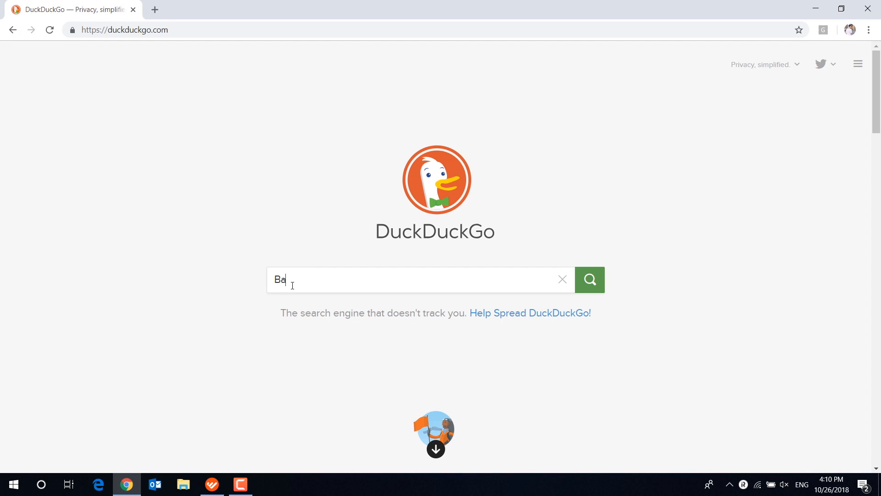
type("e")
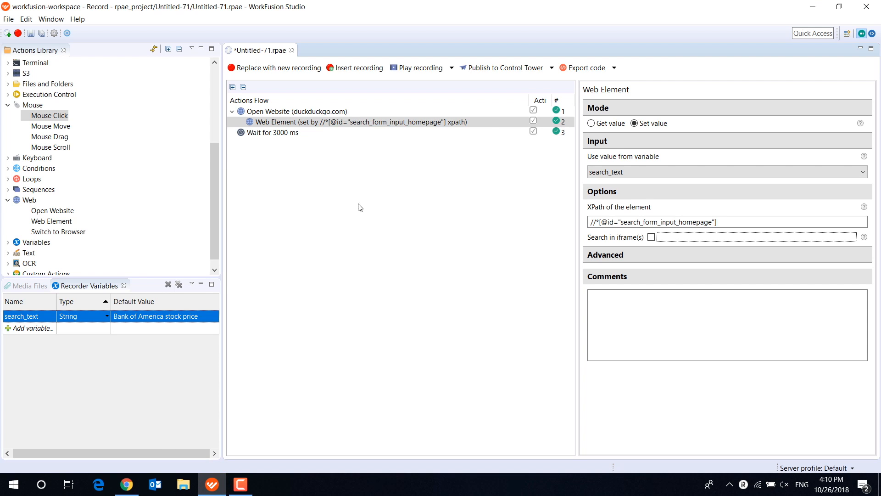
In WorkFusion Studio, add a Mouse Click action after Web Element under Open Website, targeting a captured image of DuckDuckGo's green search button.
left_click_drag(39, 117, 282, 129)
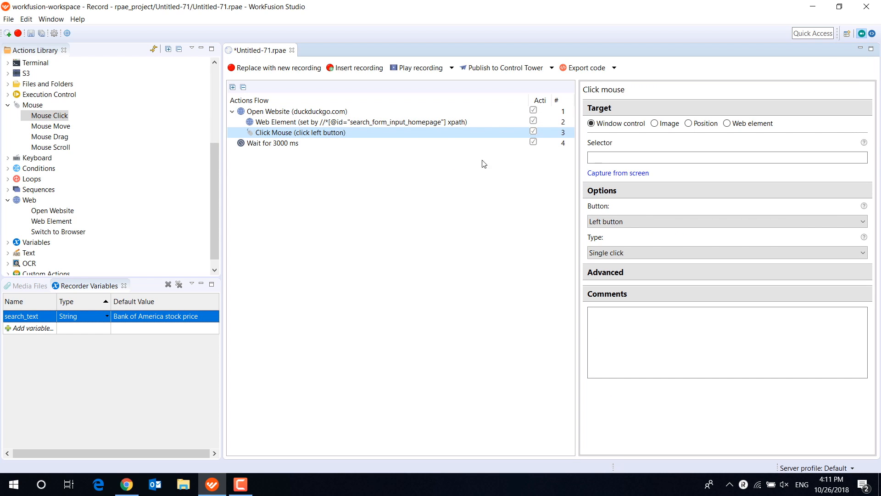
left_click(655, 124)
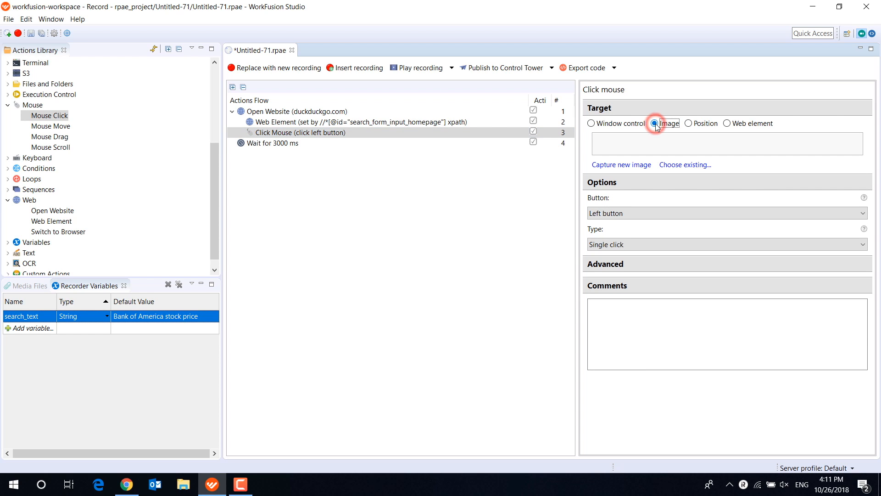
left_click(638, 166)
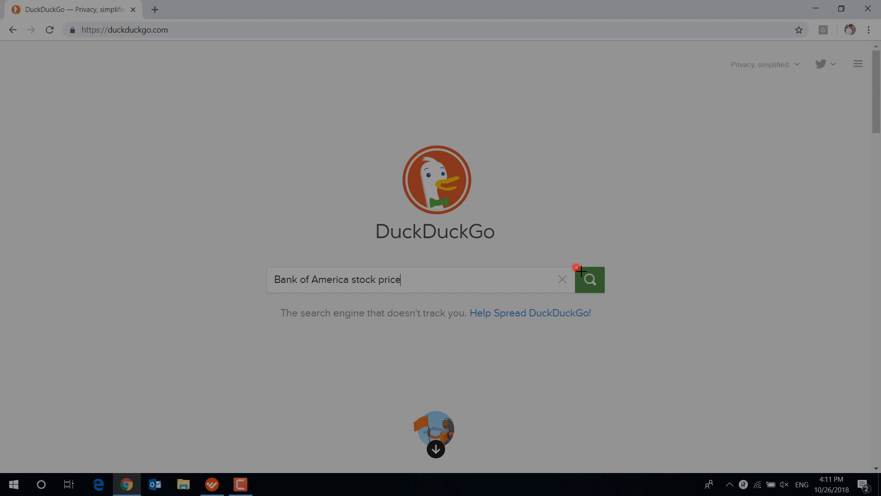
left_click_drag(576, 267, 603, 290)
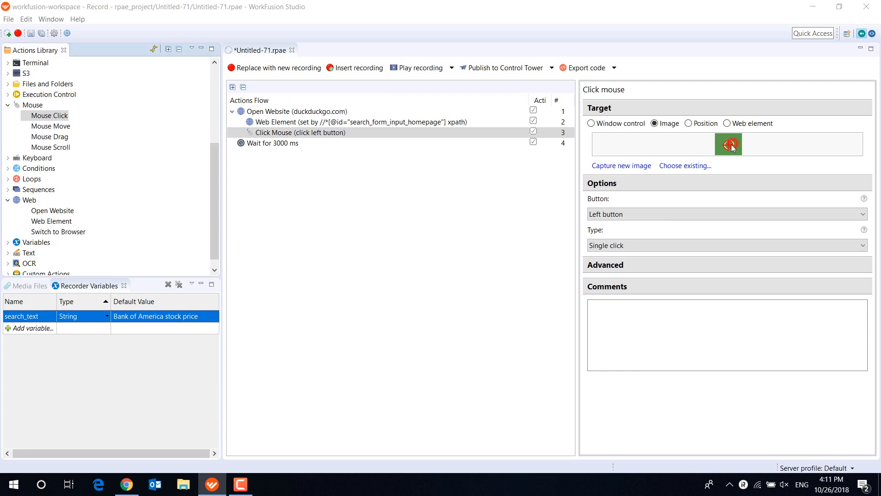
Check the mouse action position on the captured search button image, accept it and play the recording.
left_click(731, 144)
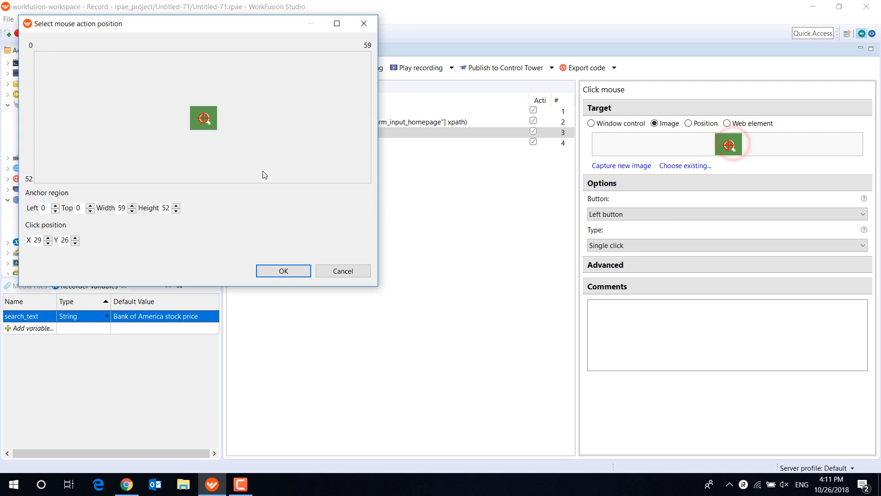
left_click(283, 271)
left_click(405, 69)
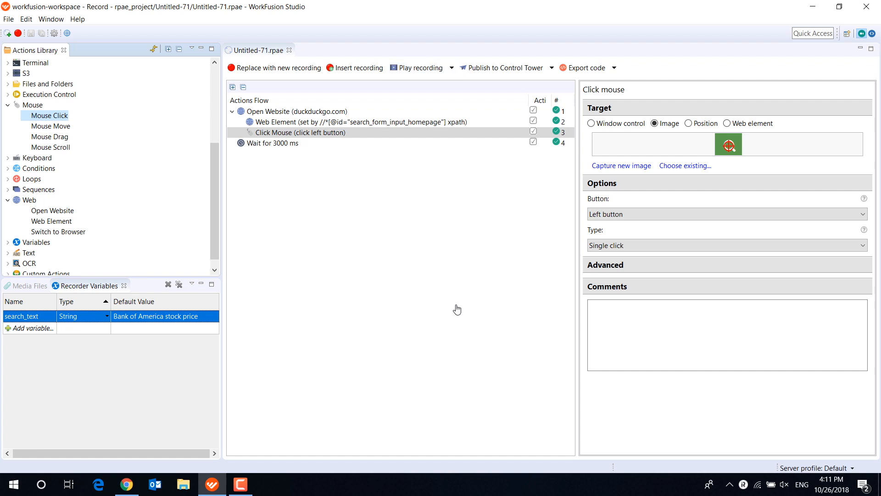
Check the search button in Chrome, and back in WorkFusion Studio set the Mouse Click's target to Web element.
left_click(127, 483)
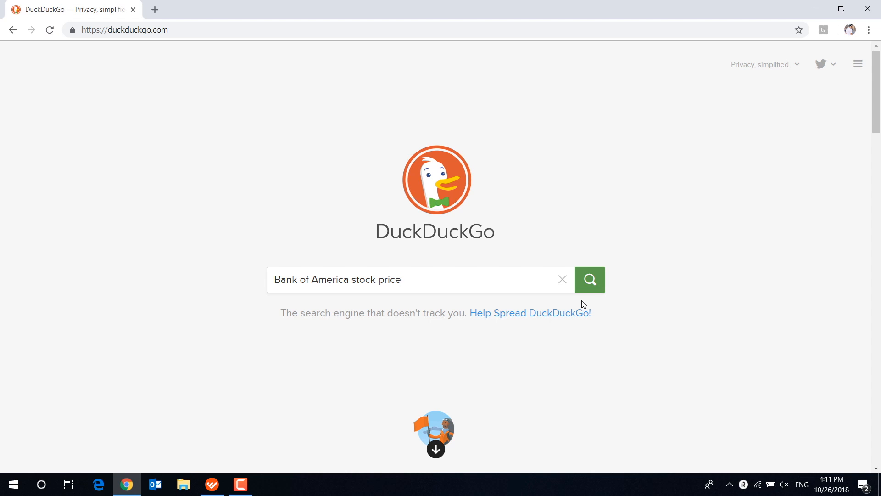
left_click(212, 486)
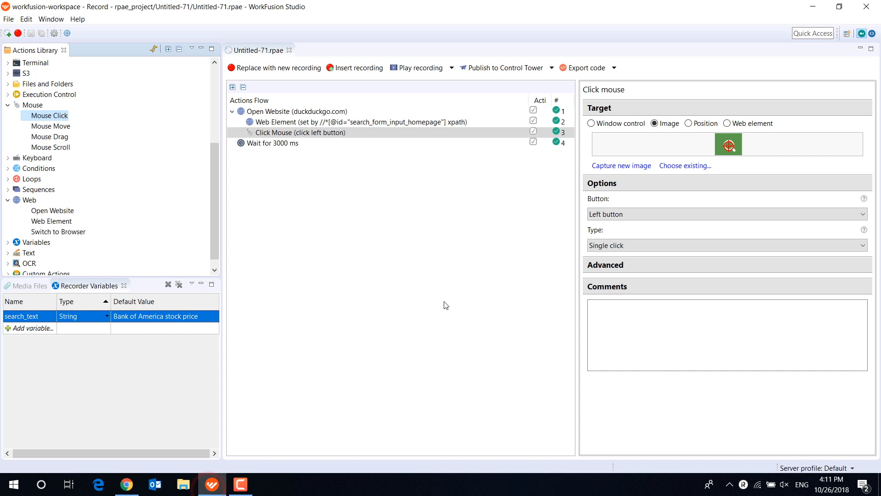
left_click(727, 124)
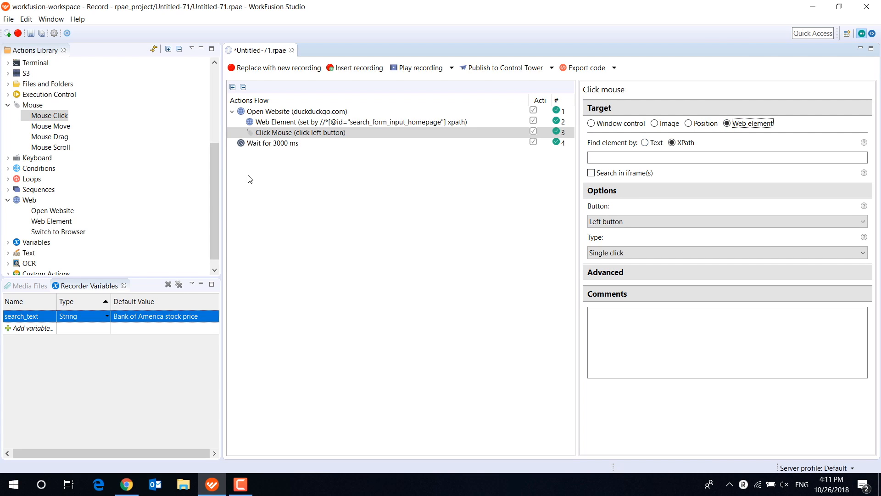
Examine the actions nested under Open Website and compare the Mouse Click's Text and XPath options for finding an element.
left_click(243, 111)
left_click(232, 112)
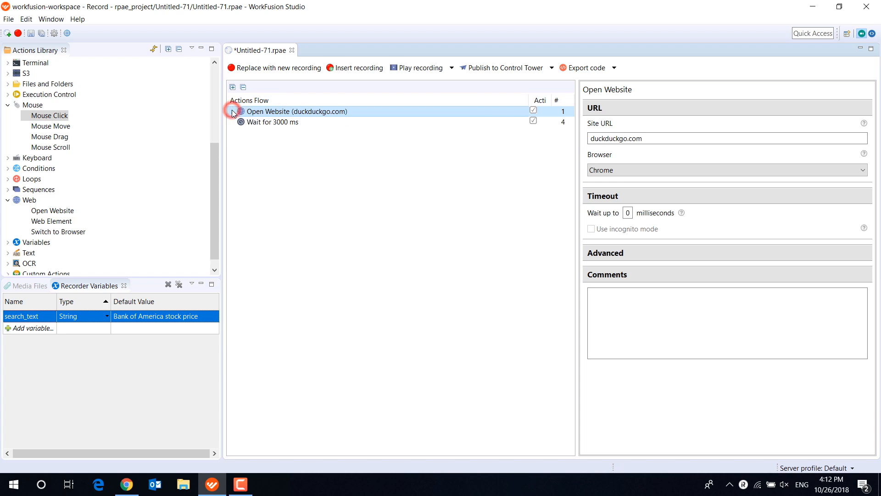
left_click(233, 111)
left_click(286, 134)
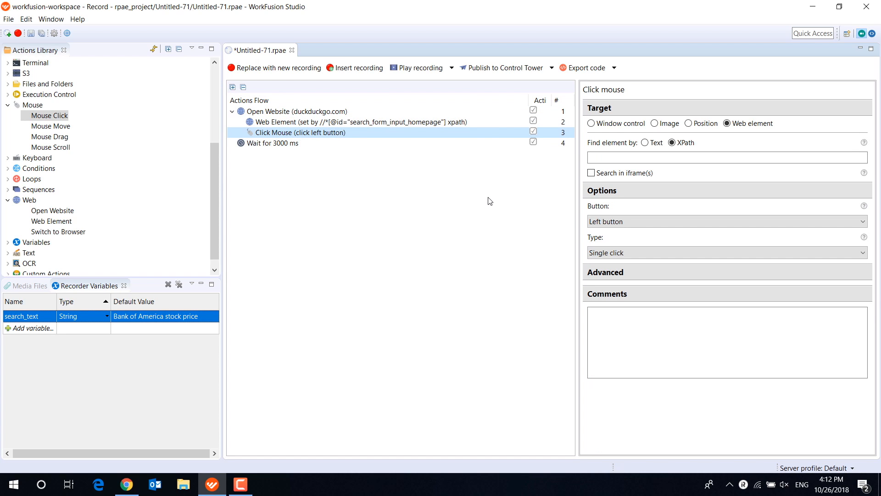
left_click(647, 142)
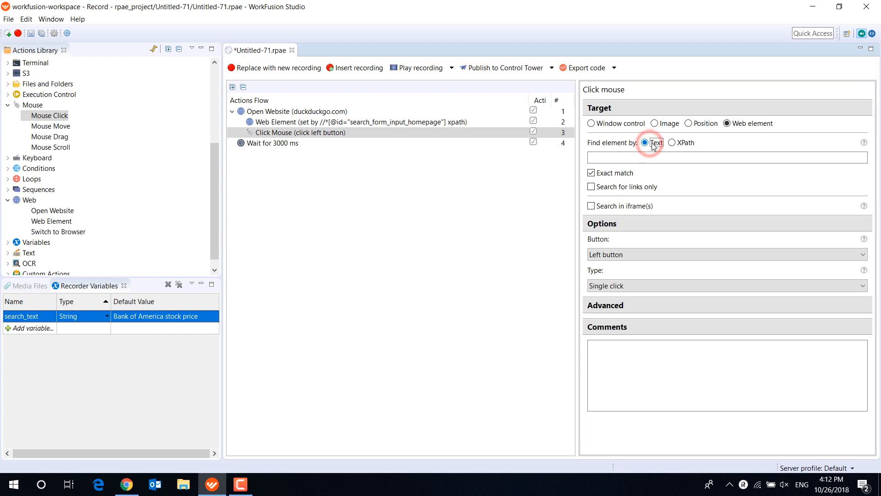
left_click(687, 143)
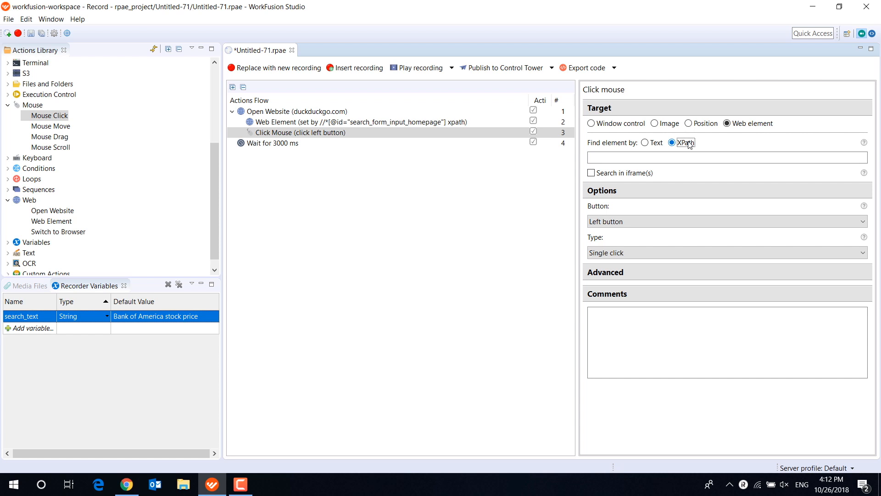
Switch to Chrome and copy the XPath of the DuckDuckGo search button through the element inspector, closing the inspector when done.
key("alt+Tab")
right_click(587, 286)
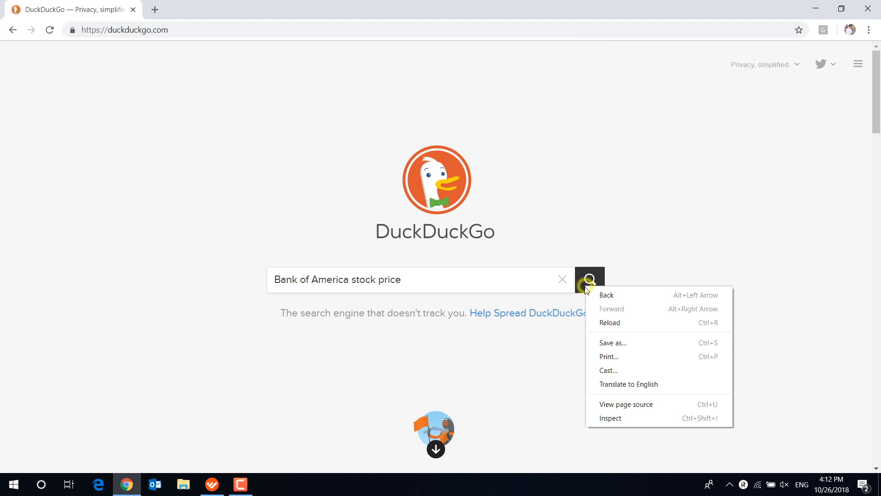
left_click(615, 417)
right_click(688, 415)
mouse_move(716, 297)
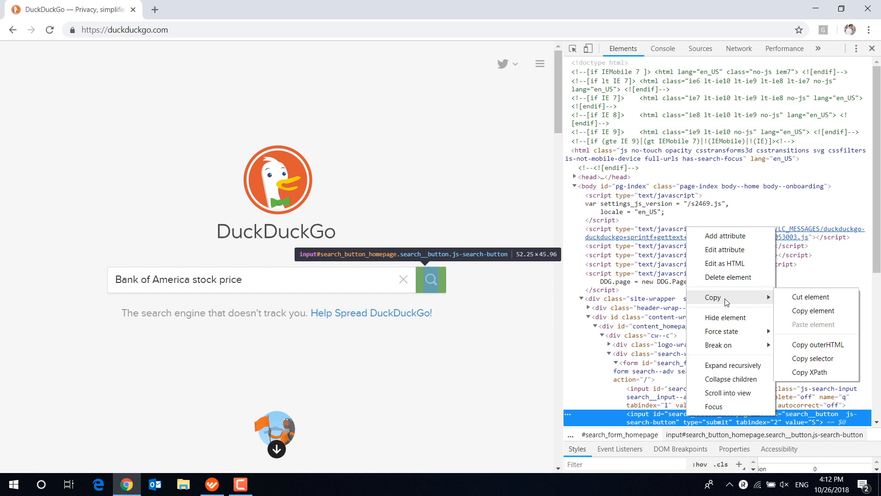
left_click(817, 371)
key("F12")
Back in WorkFusion Studio, paste the search button's XPath into the Mouse Click's web element target and play the recording.
key("alt+Tab")
right_click(727, 157)
left_click(745, 200)
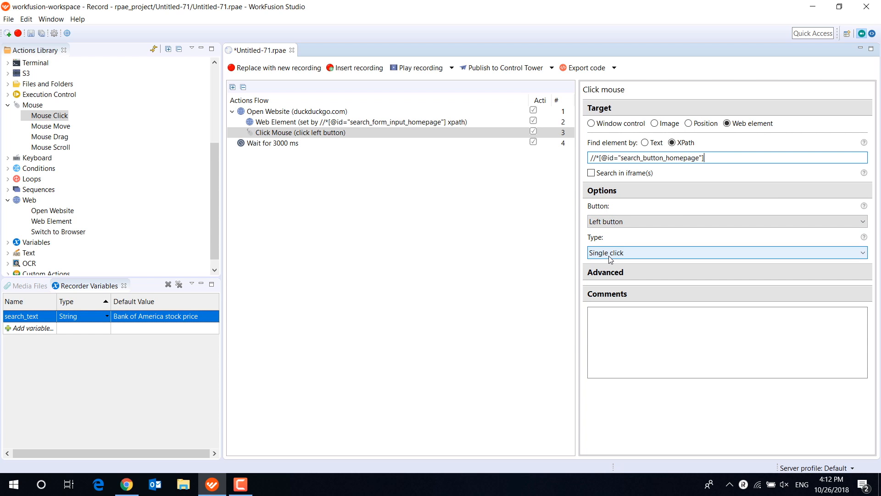
left_click_drag(716, 158, 573, 149)
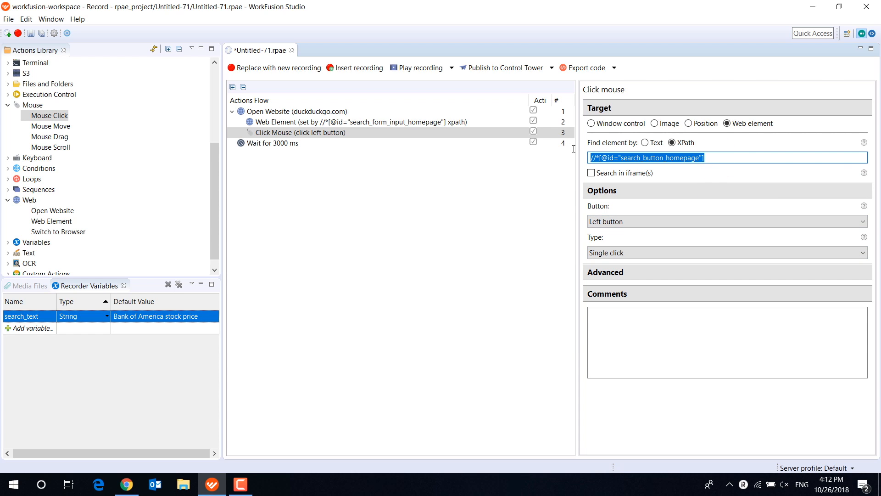
left_click(420, 67)
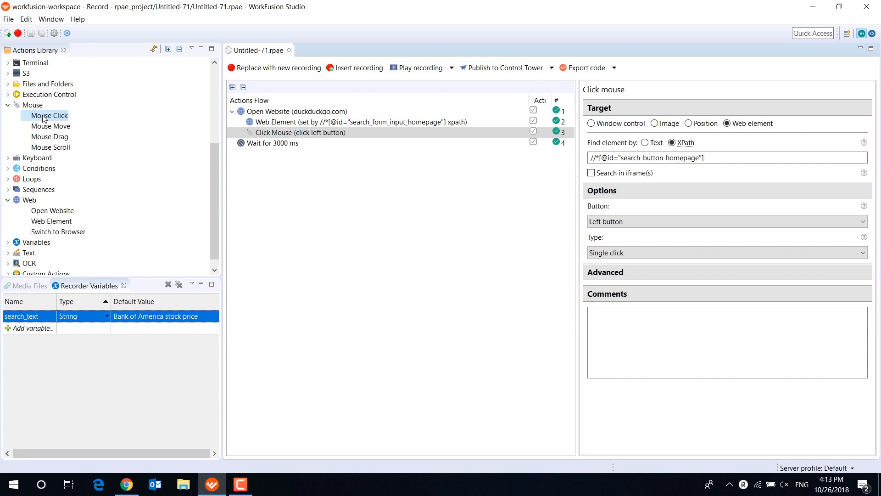
Add a second Mouse Click action that targets a web element by the text "Images", matching the link on DuckDuckGo's results page.
left_click_drag(44, 118, 278, 143)
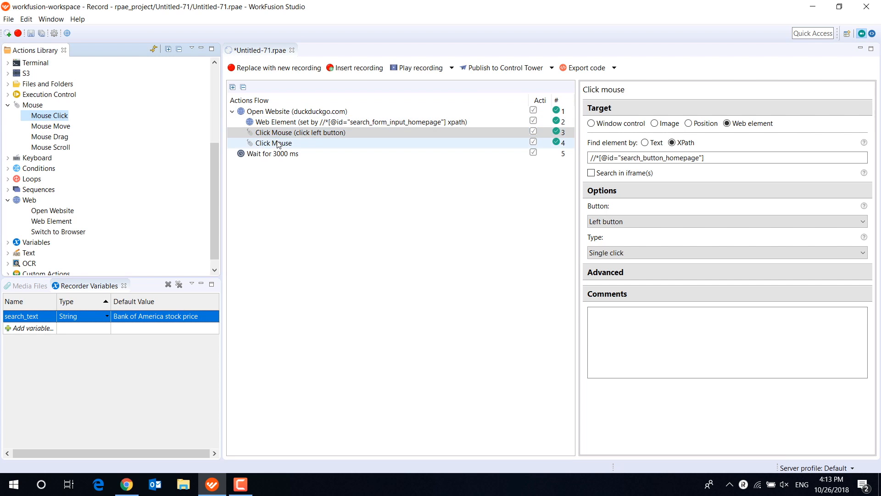
left_click(729, 123)
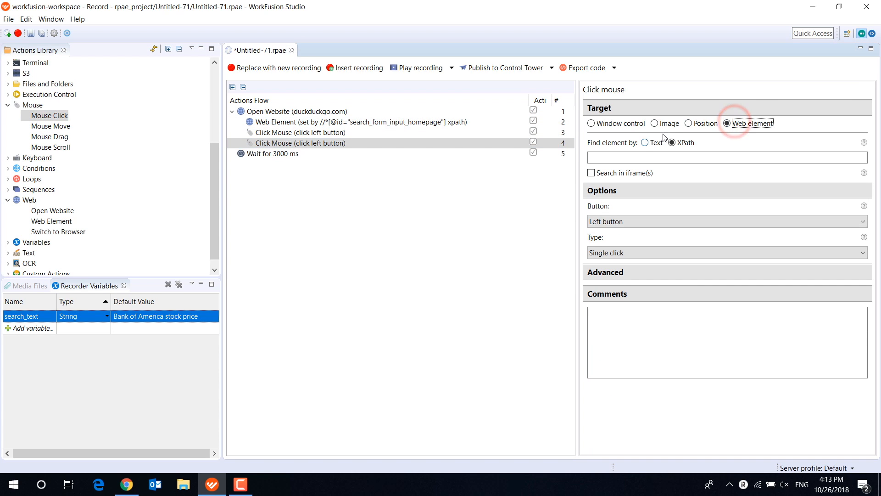
left_click(655, 142)
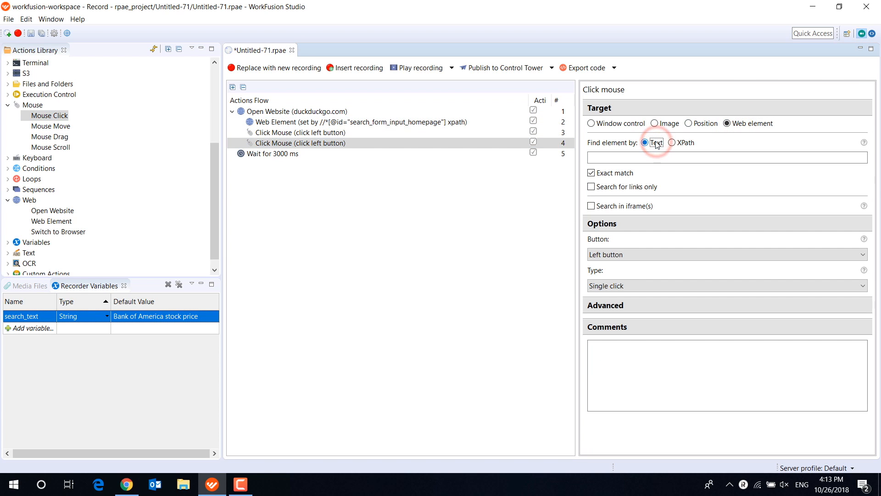
left_click(126, 485)
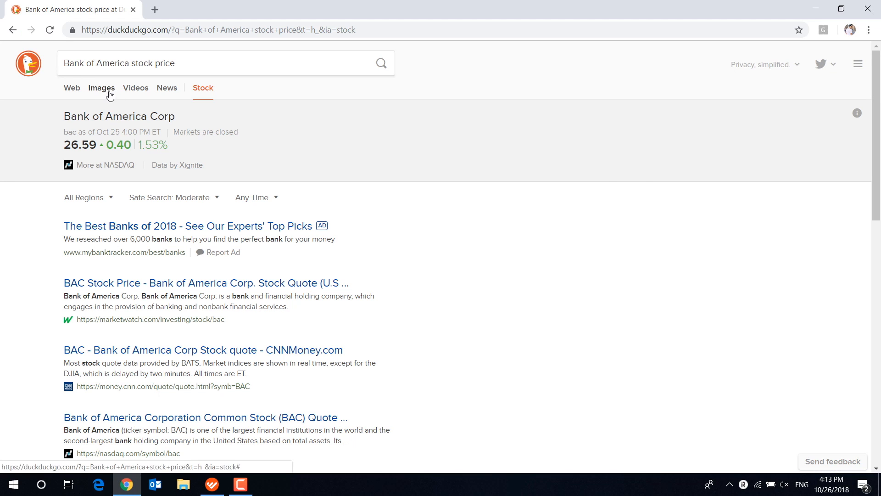
left_click(212, 484)
left_click(632, 158)
type("Images")
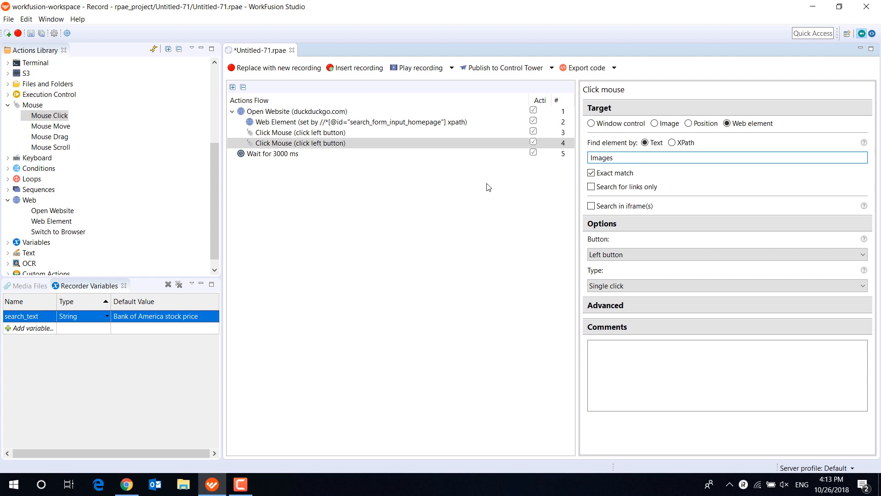
Play the recording with both Mouse Click actions, and delete the second one from the flow.
left_click(488, 187)
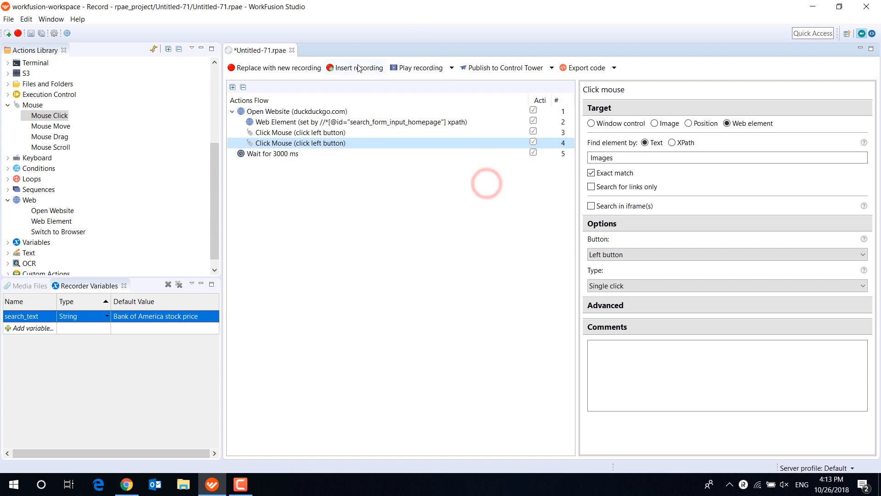
left_click(415, 69)
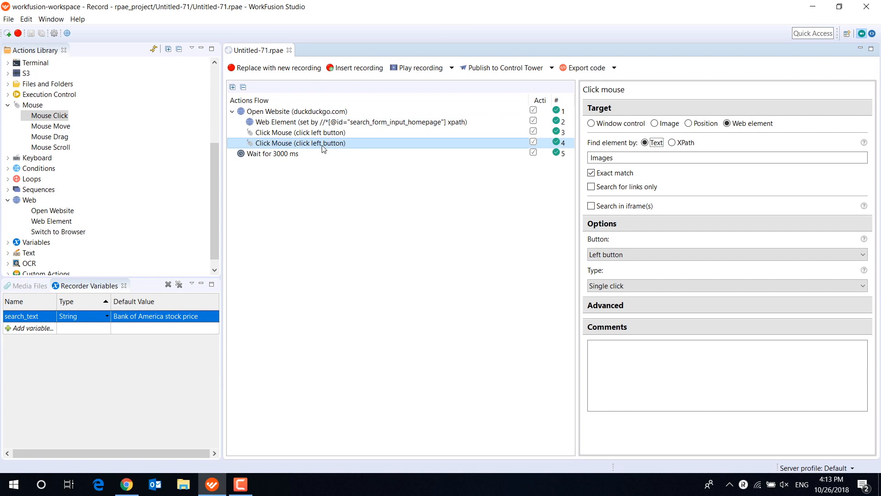
right_click(321, 144)
left_click(345, 147)
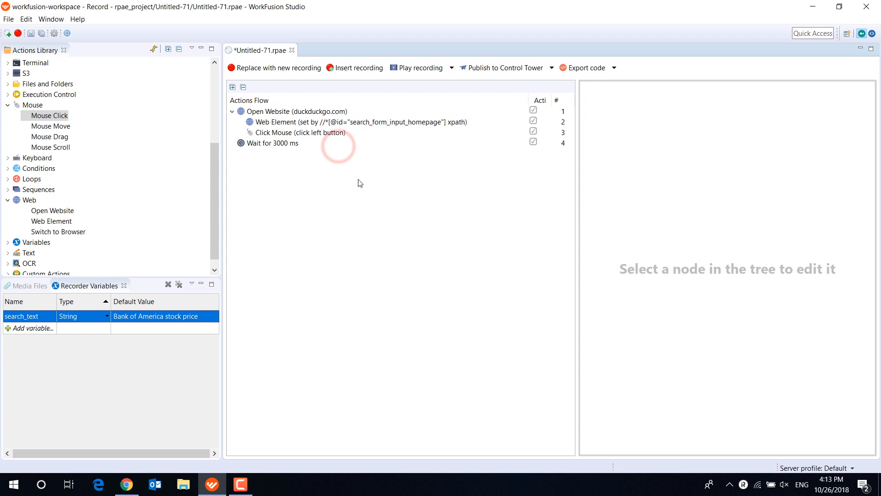
Select the Bank of America stock price on Chrome's results page, and in WorkFusion Studio add a Web Element action after Click Mouse.
left_click(333, 136)
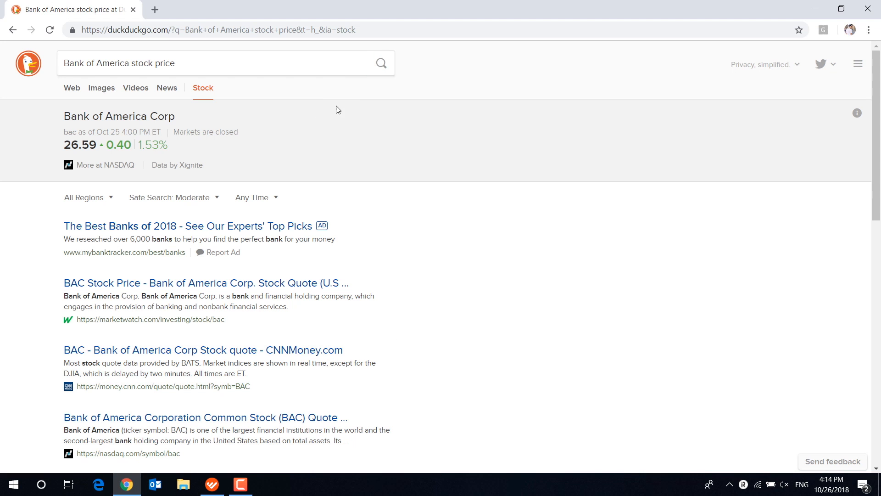
left_click_drag(96, 144, 65, 143)
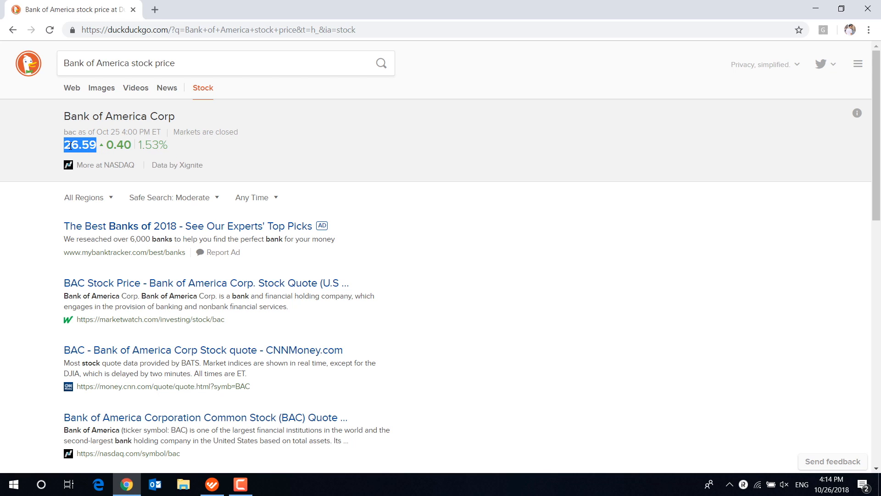
left_click(212, 484)
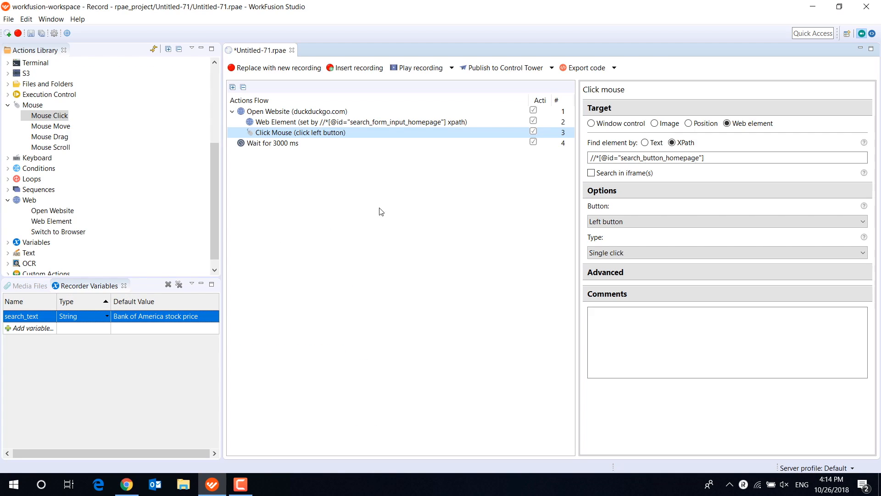
left_click_drag(51, 219, 289, 145)
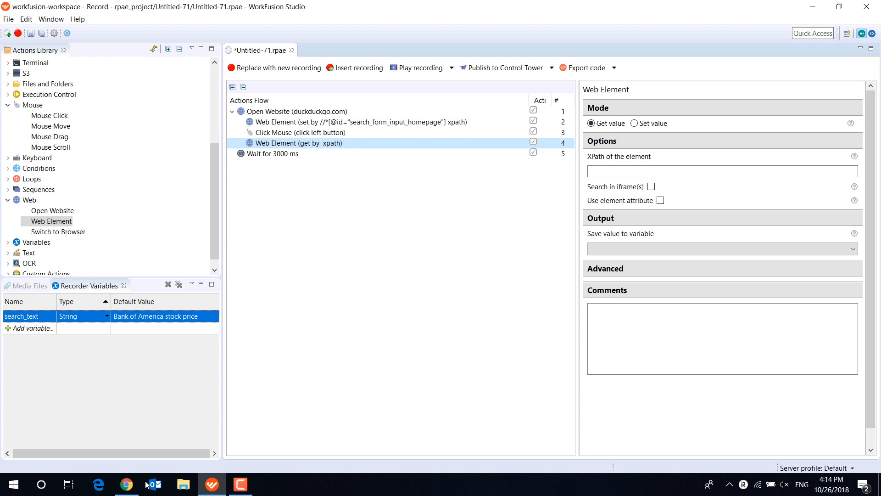
Switch to Chrome and copy the XPath of the Bank of America stock price through the element inspector.
left_click(127, 484)
right_click(79, 146)
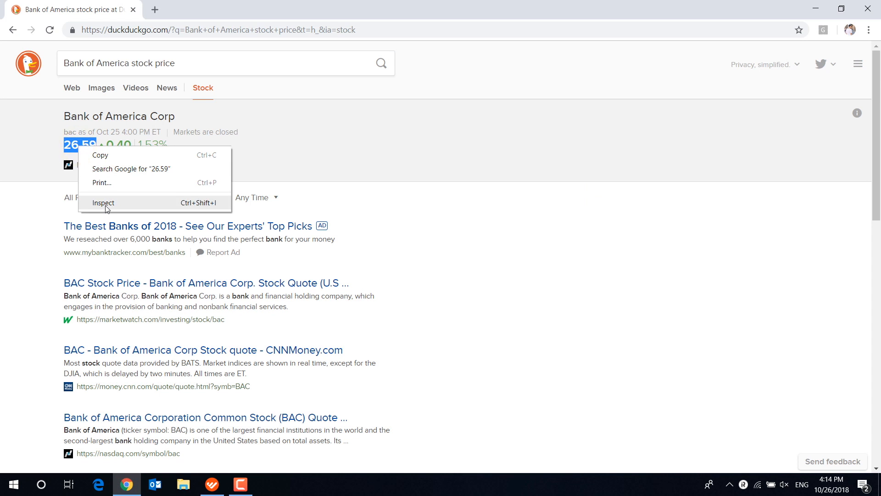
left_click(102, 200)
right_click(700, 401)
mouse_move(740, 281)
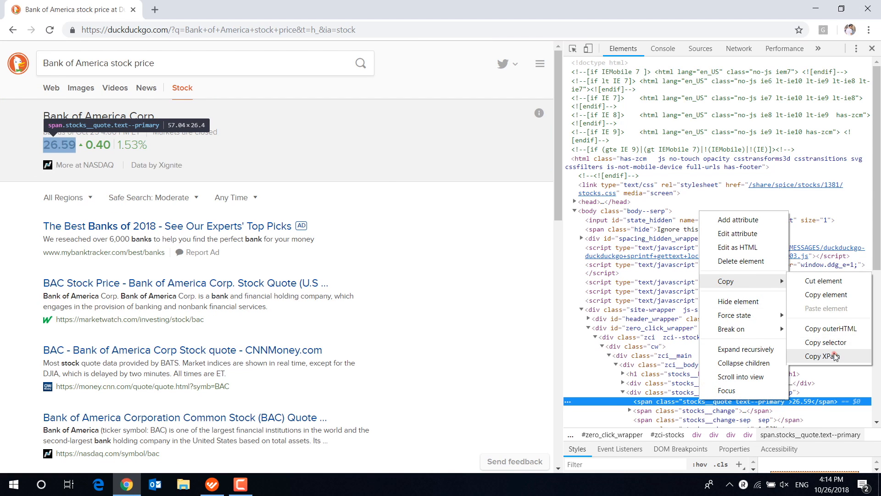
left_click(822, 356)
Back in WorkFusion Studio, paste the stock price's XPath into the new Web Element action that gets a value.
left_click(212, 484)
right_click(649, 172)
left_click(682, 214)
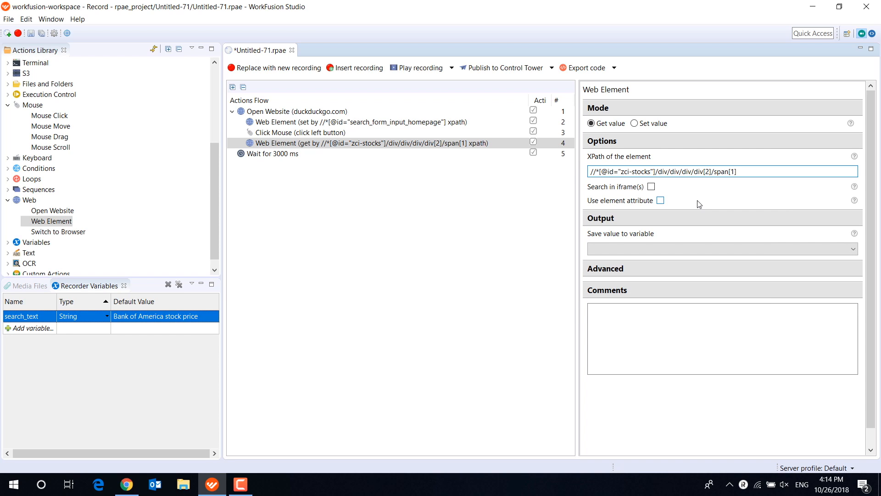
Create a String recorder variable named stock_price and save the Web Element's value to it.
left_click(38, 328)
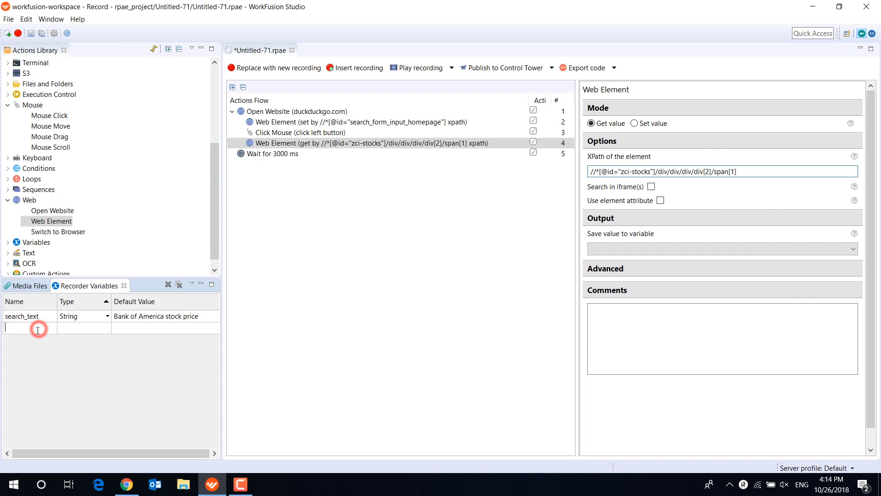
type("stock_price")
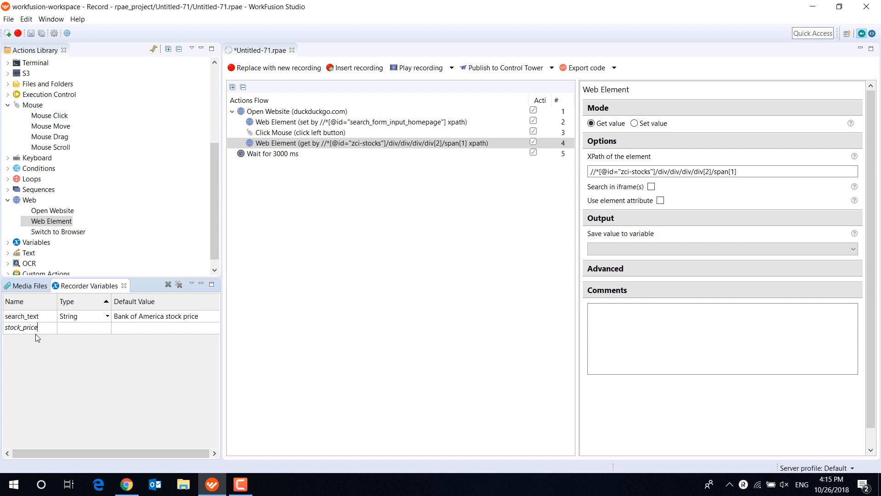
left_click(105, 348)
left_click(109, 328)
left_click(99, 338)
left_click(672, 247)
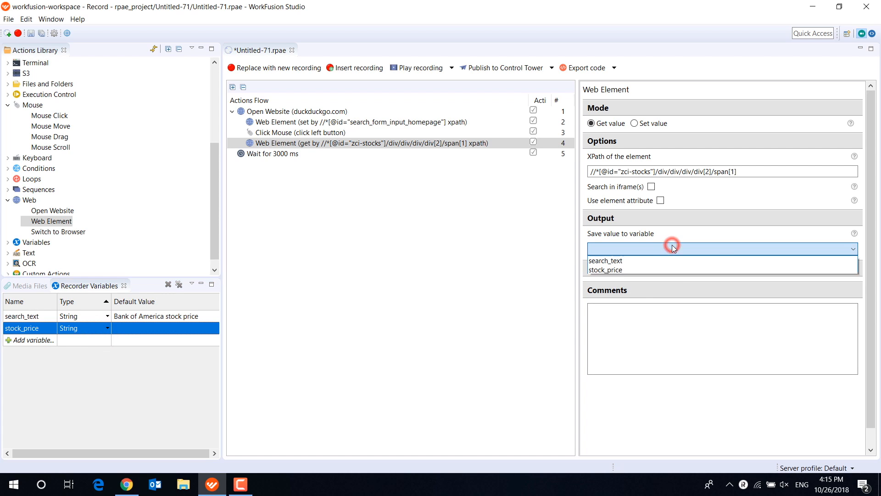
left_click(668, 266)
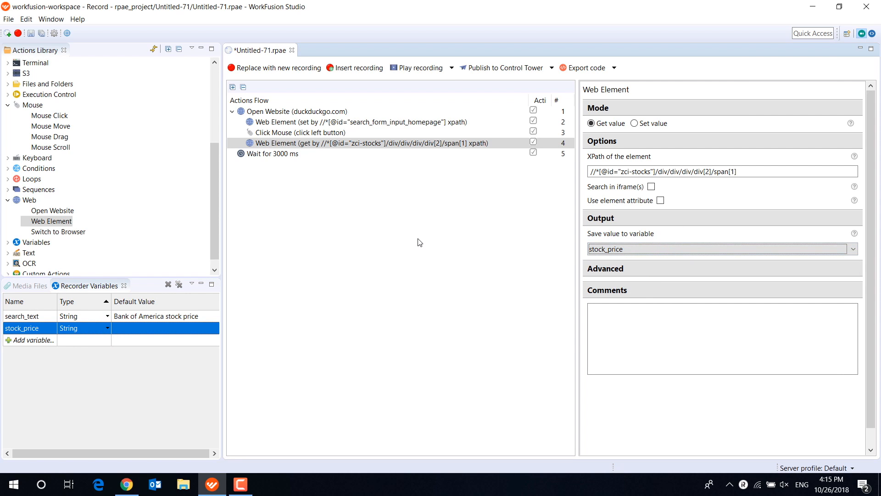
Play the recording and check the stock_price value in execution-result.log.csv of the Untitled-71 folder.
left_click(414, 67)
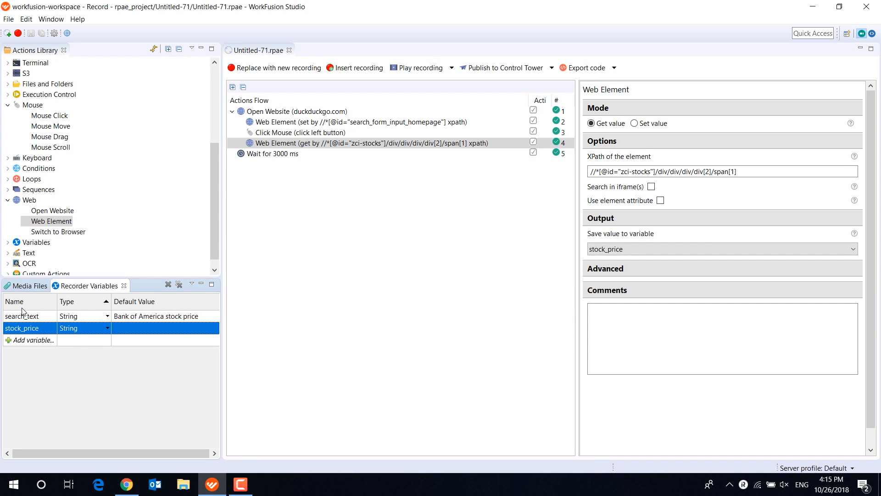
left_click(29, 285)
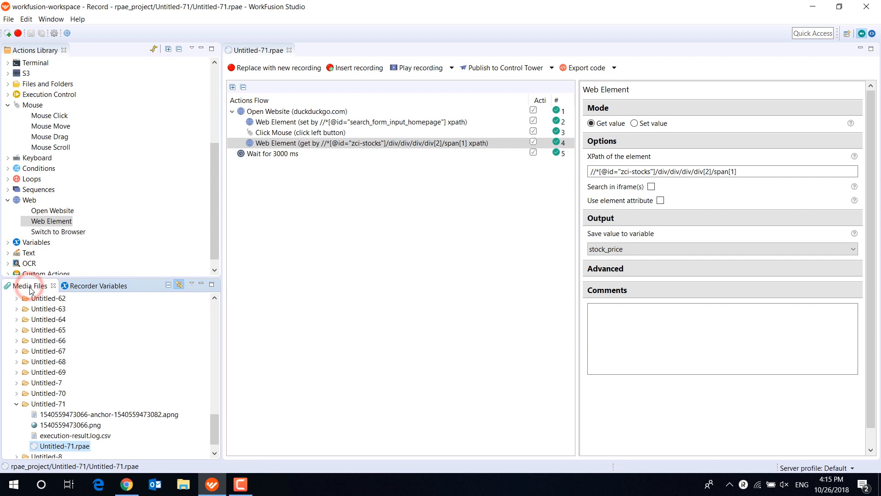
double_click(63, 437)
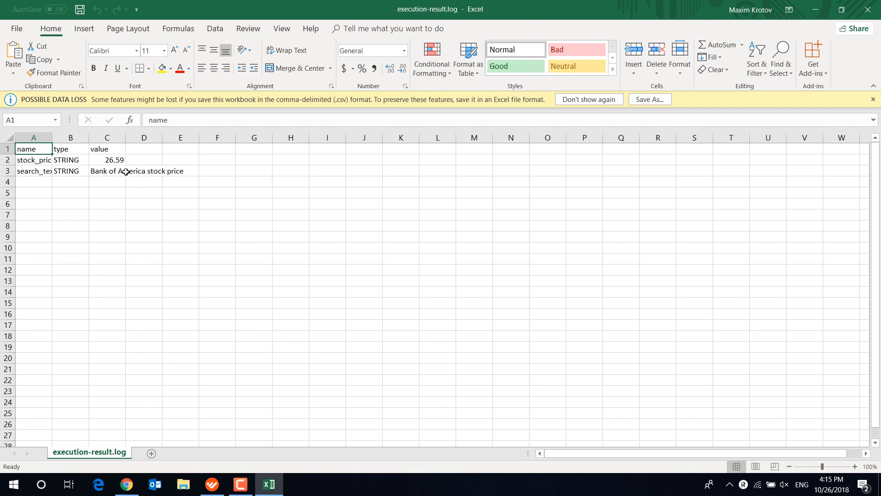
left_click(109, 159)
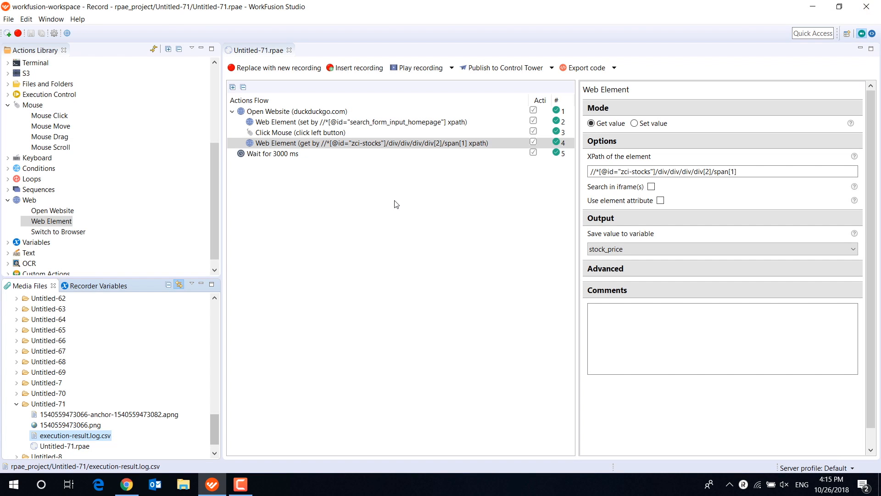
Delete the 3000 ms wait action and add another Web Element action at the end of the Open Website block.
left_click(321, 153)
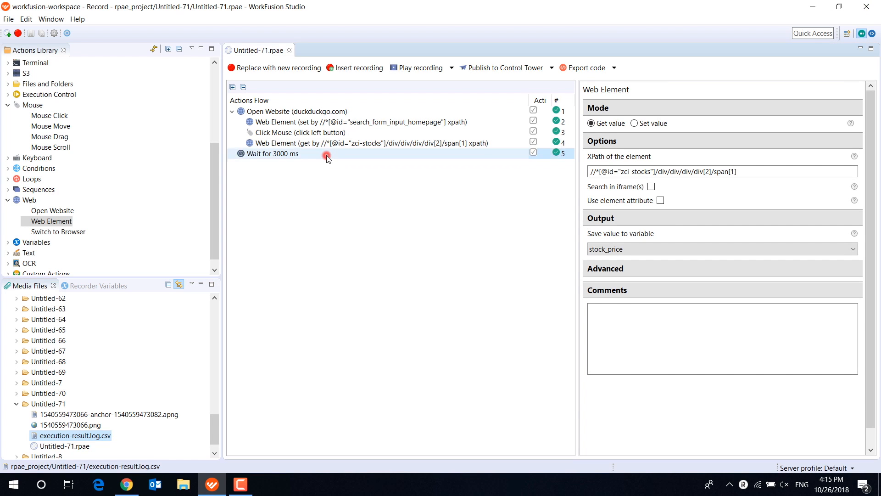
key("Delete")
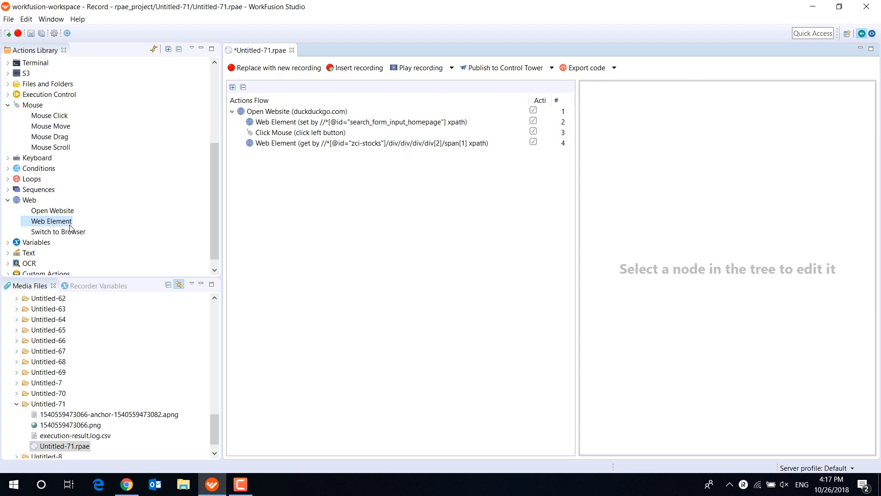
left_click_drag(64, 223, 323, 154)
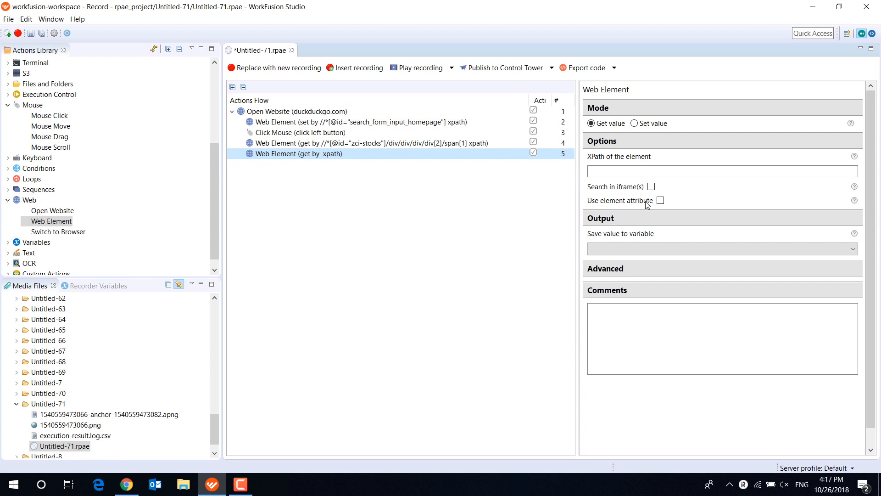
Switch to Chrome and, with the old inspector closed, inspect the "BAC Stock Price" MarketWatch result title and copy its XPath.
left_click(139, 483)
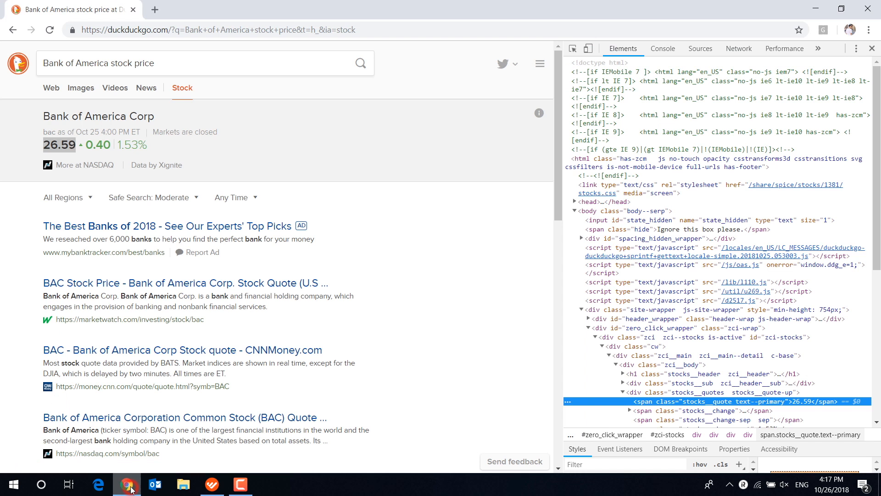
left_click(873, 50)
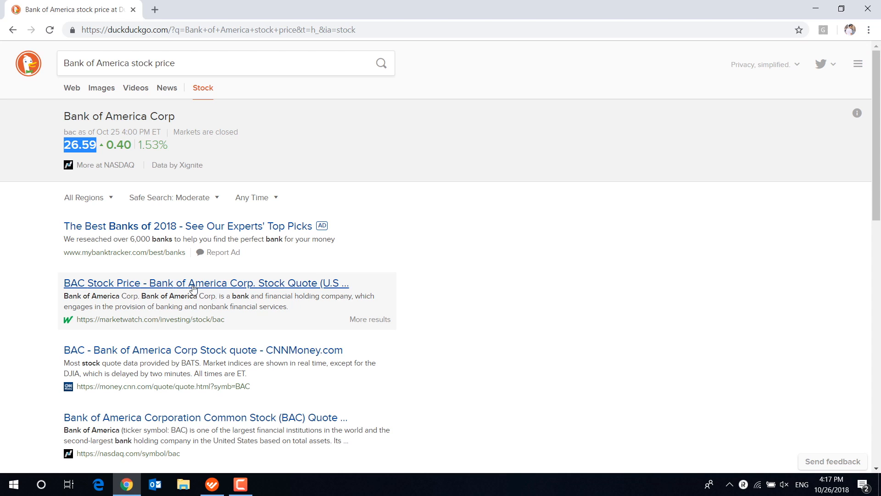
right_click(121, 283)
left_click(140, 377)
right_click(812, 240)
left_click(737, 339)
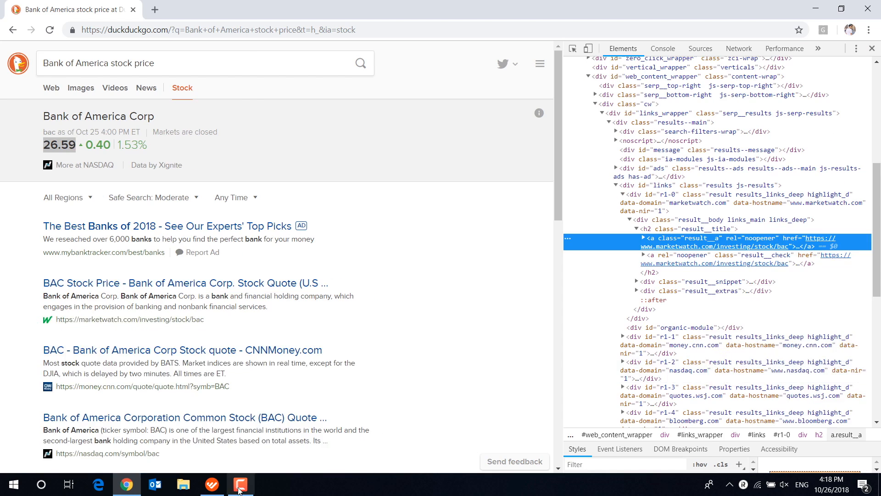
Back in WorkFusion Studio, paste the search result link's XPath into the last Web Element action.
left_click(212, 484)
right_click(643, 171)
left_click(671, 212)
Create a recorder variable named first_link and select it as the output of the last Web Element action.
left_click(89, 285)
left_click(33, 341)
type("first_lin")
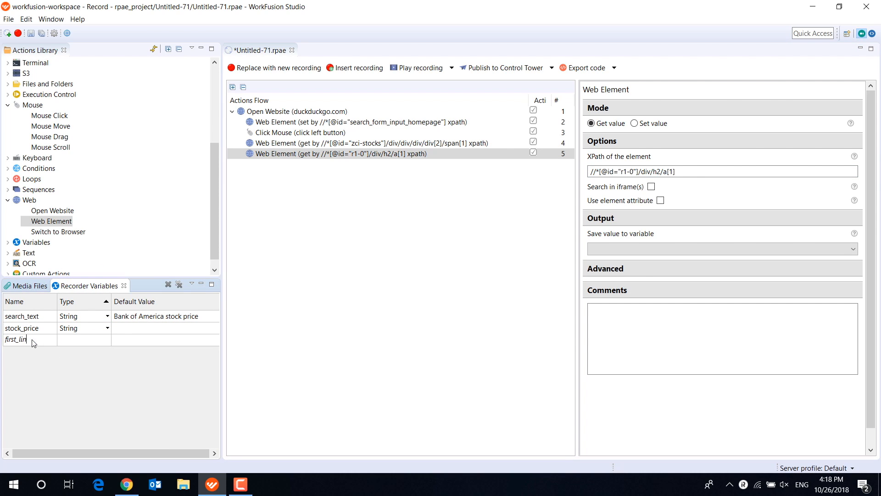
type("k")
left_click(92, 370)
left_click(722, 248)
left_click(723, 280)
Play the recording, check the first_link value in execution-result.log.csv, and close the file.
left_click(426, 71)
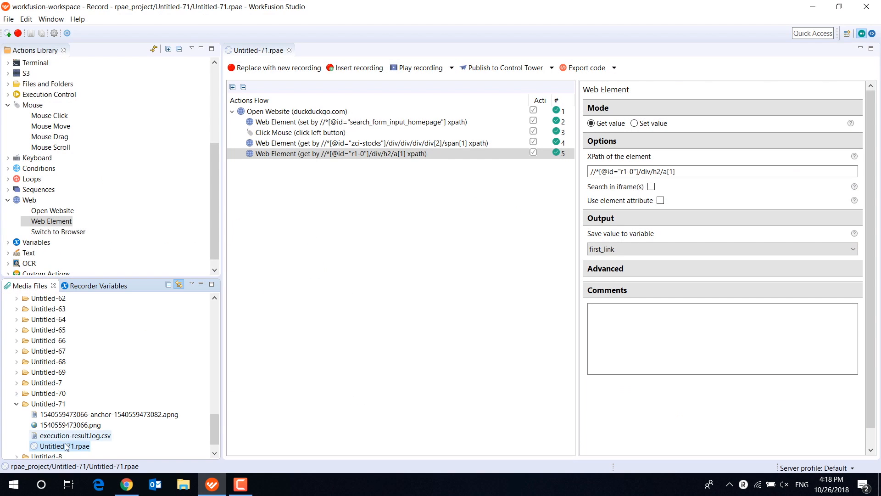
double_click(69, 437)
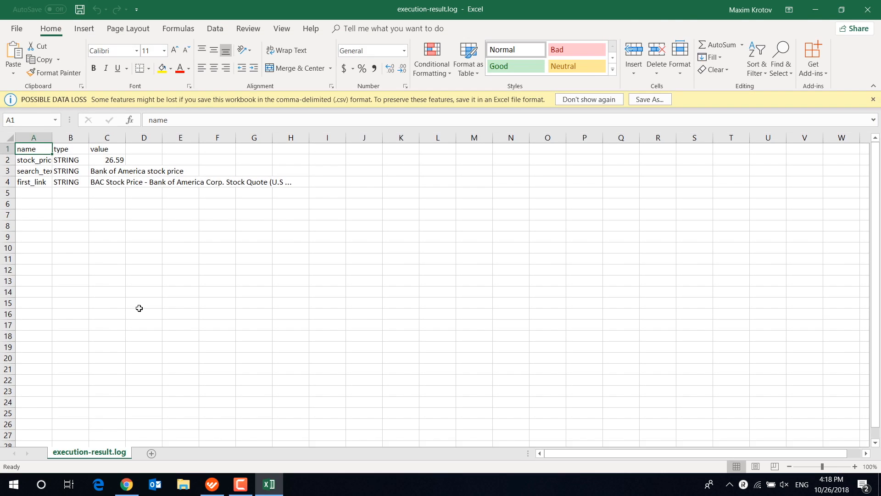
left_click(103, 182)
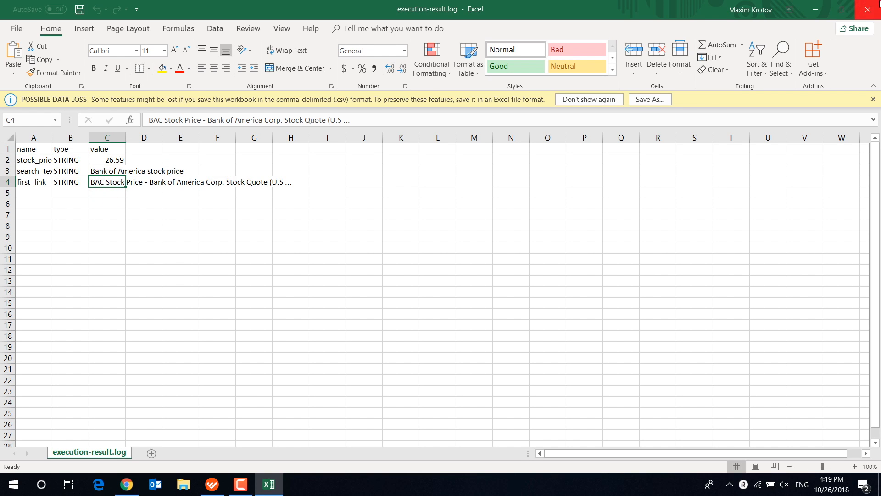
left_click(869, 6)
Make the last Web Element action read the link's element attribute href instead of its text.
left_click(126, 484)
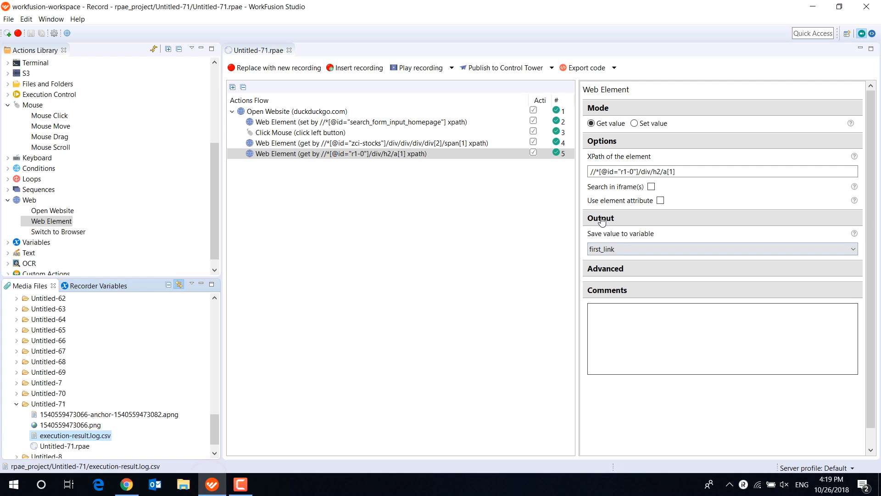
left_click(660, 200)
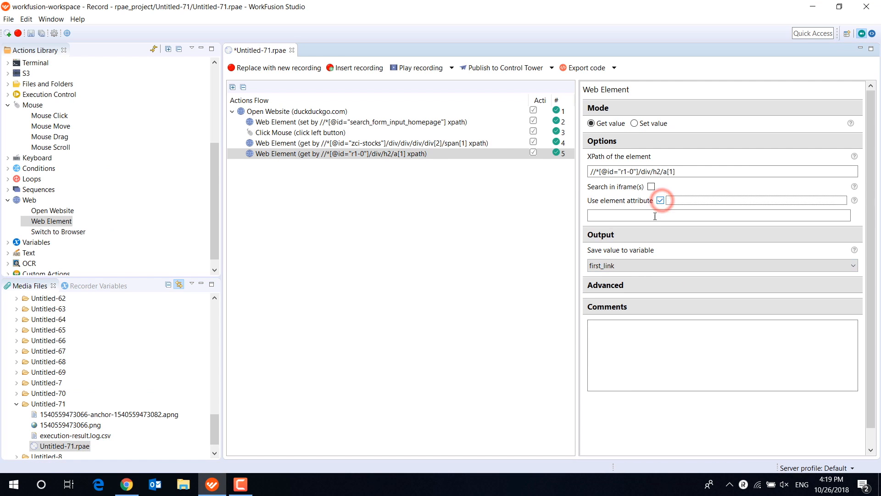
left_click(647, 215)
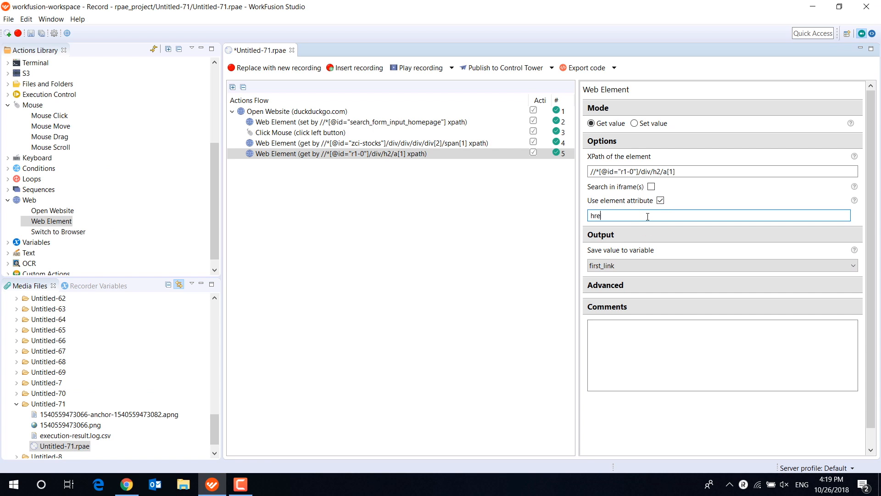
left_click(425, 180)
Play the recording with the href attribute, check first_link in the execution result log, and close the file.
left_click(417, 70)
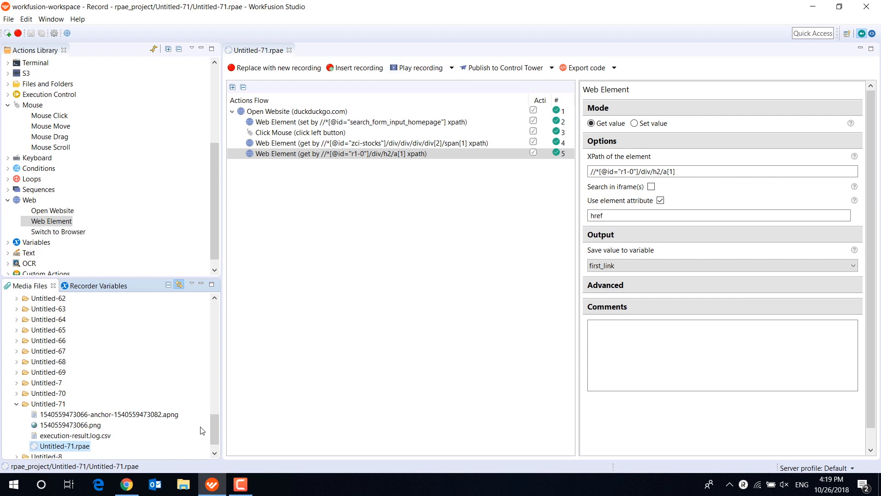
left_click(69, 435)
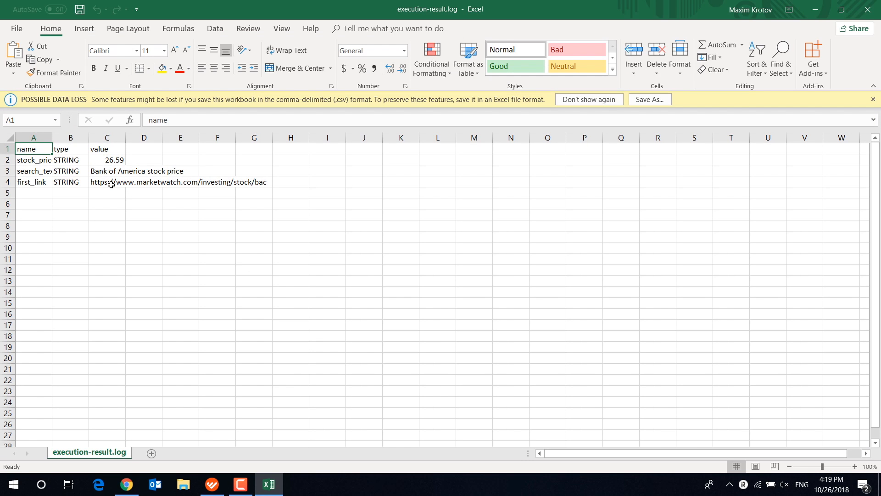
left_click(111, 184)
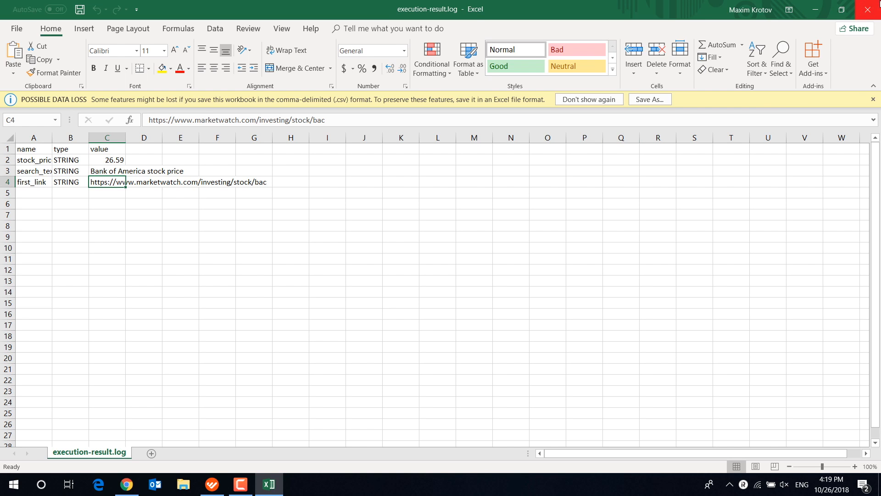
left_click(879, 4)
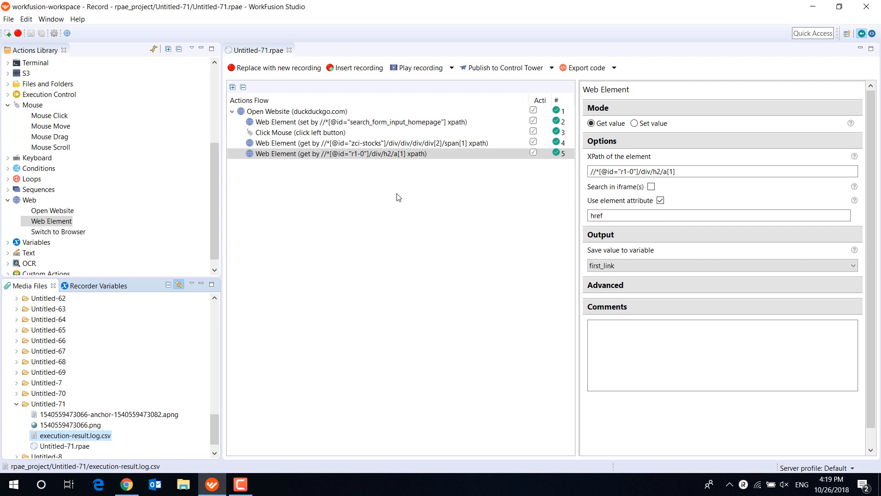
Switch to Chrome, close the page inspector, inspect the Web link above the search results, and copy its XPath.
left_click(126, 484)
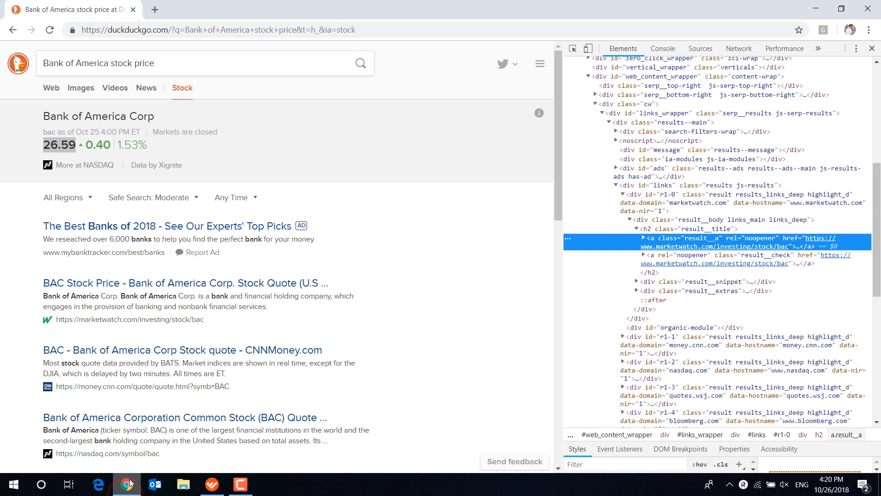
left_click(872, 48)
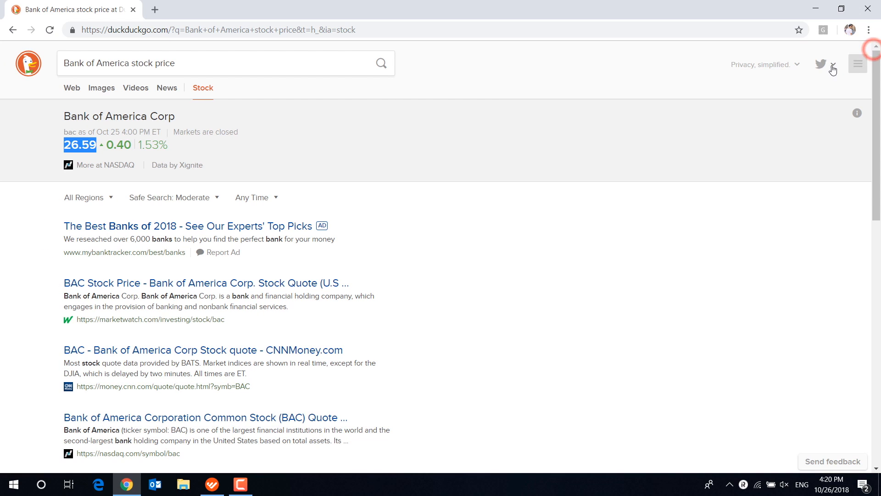
right_click(72, 90)
left_click(92, 184)
right_click(758, 391)
mouse_move(785, 274)
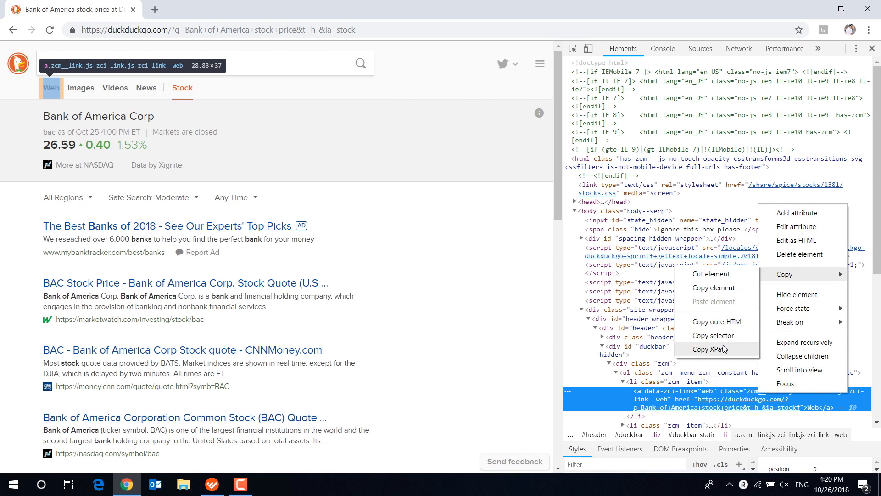
left_click(709, 348)
Search the page code for the copied XPath, remove the [1] index after li, and go through the matching menu links.
key("ctrl+f")
key("ctrl+v")
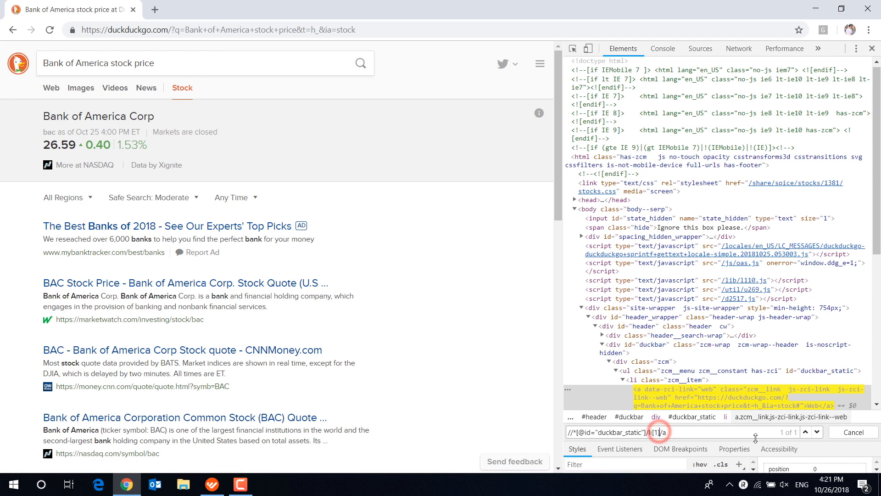
key("BackSpace")
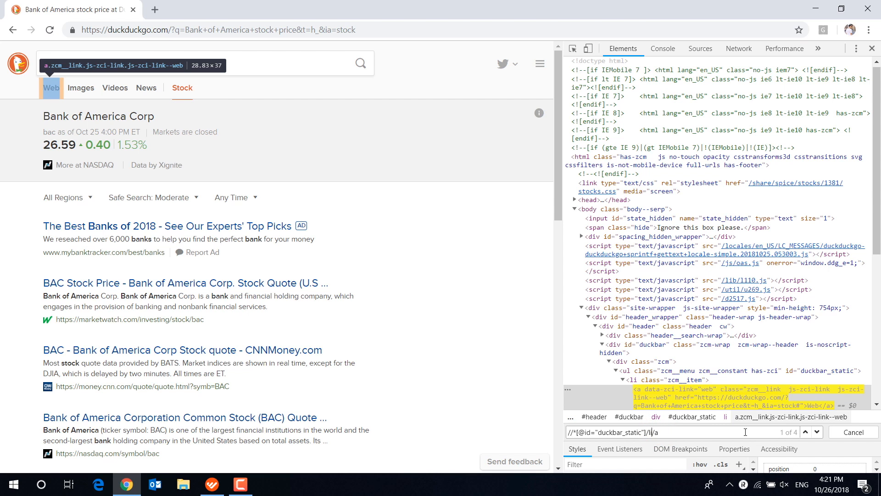
left_click(818, 432)
left_click(818, 432)
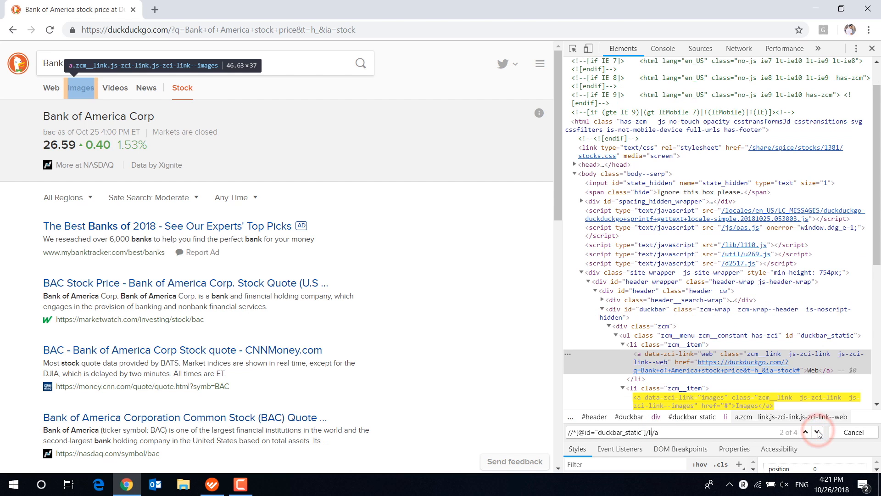
left_click(817, 431)
left_click(817, 432)
left_click(817, 432)
left_click(817, 432)
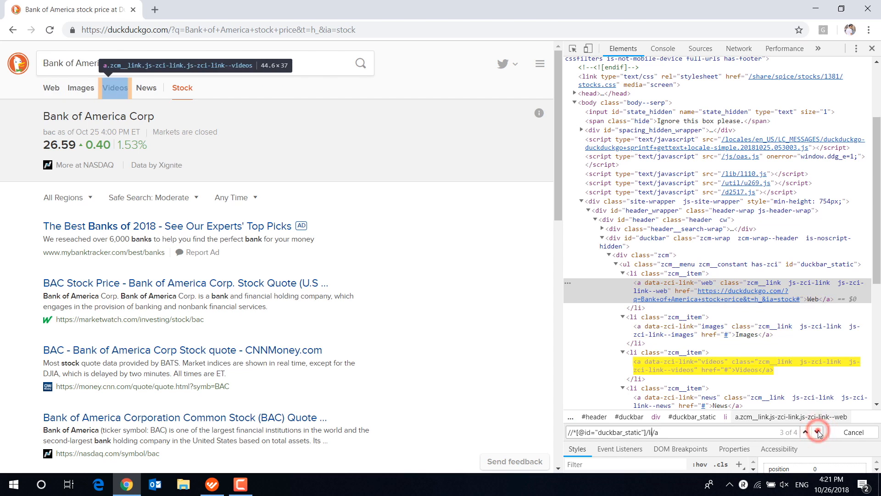
left_click(818, 431)
left_click(818, 432)
left_click(817, 432)
left_click(818, 432)
left_click(818, 432)
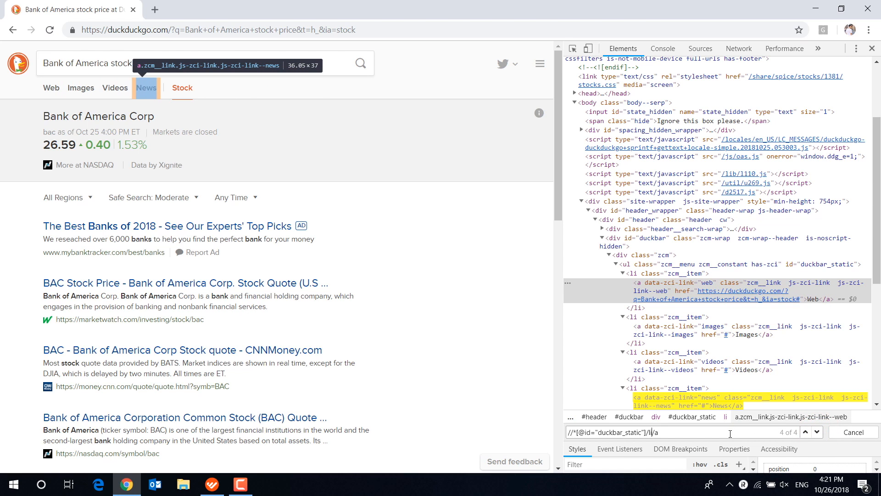
triple_click(730, 433)
right_click(589, 434)
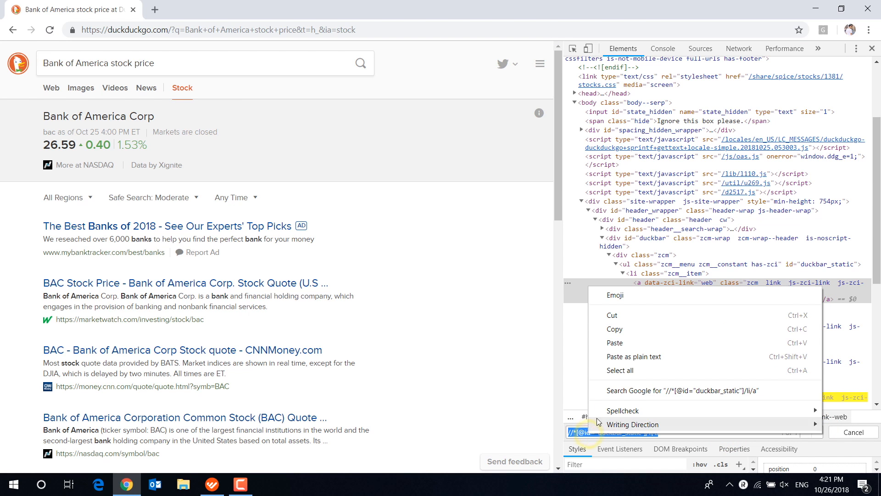
left_click(632, 329)
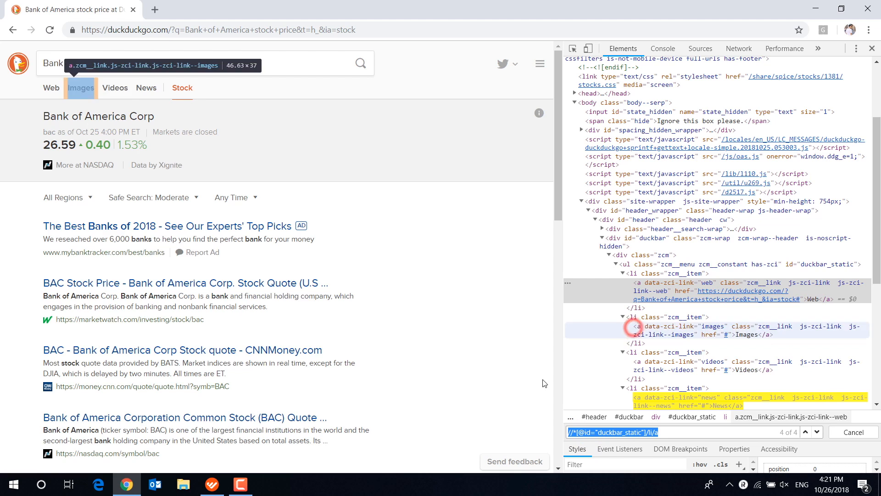
left_click(212, 484)
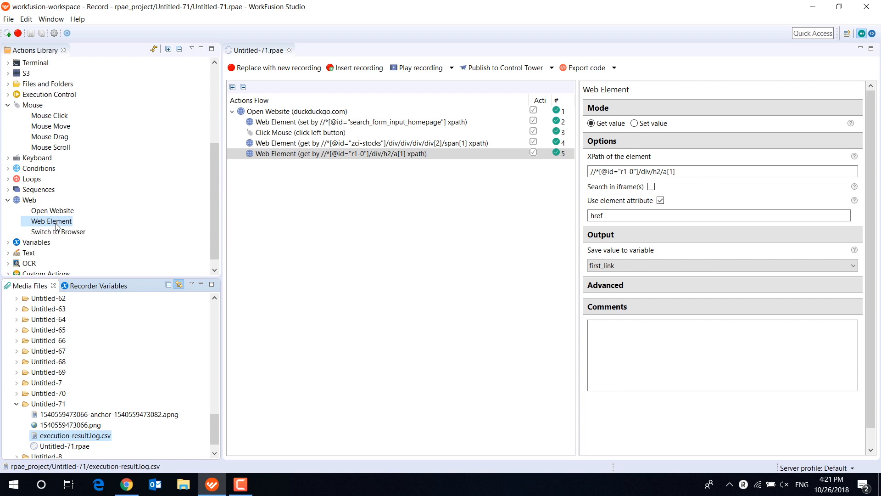
left_click_drag(56, 224, 276, 112)
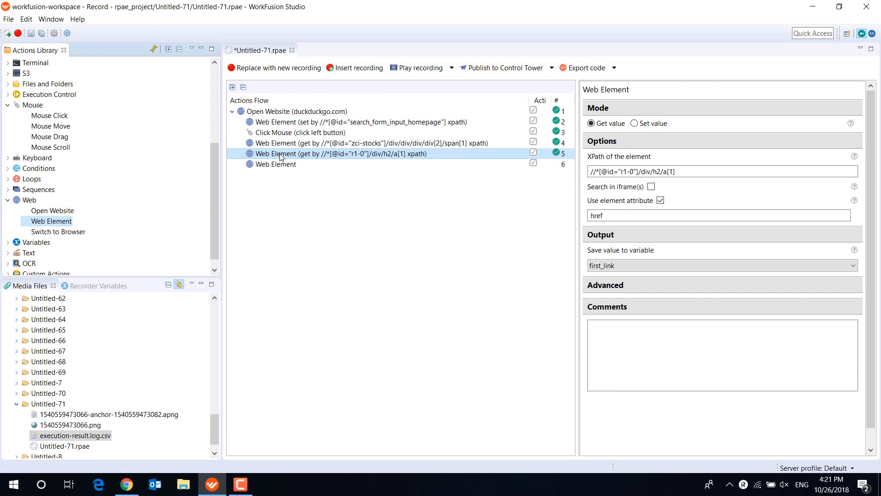
right_click(625, 172)
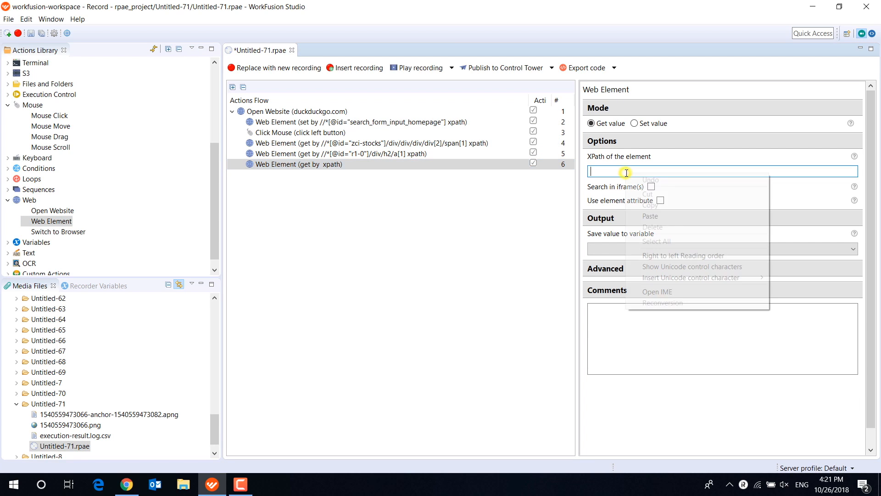
left_click(657, 218)
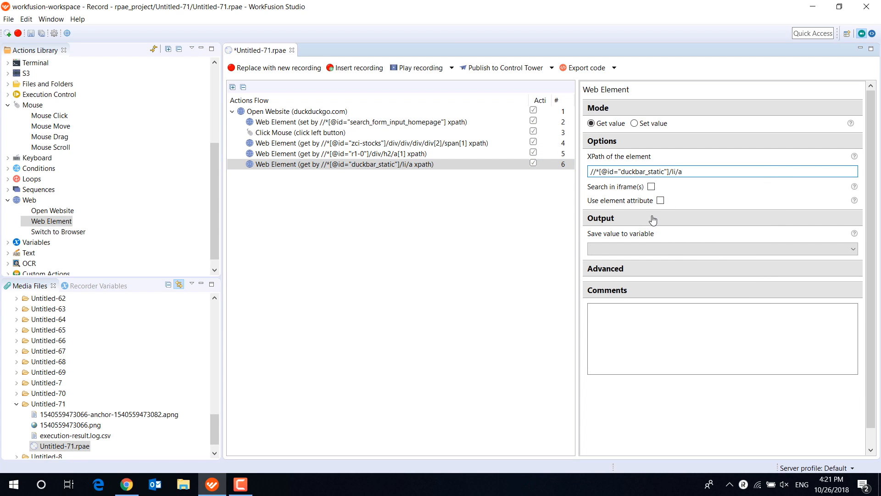
Create a List recorder variable named menu_items and select it as the output of the new Web Element action.
left_click(112, 287)
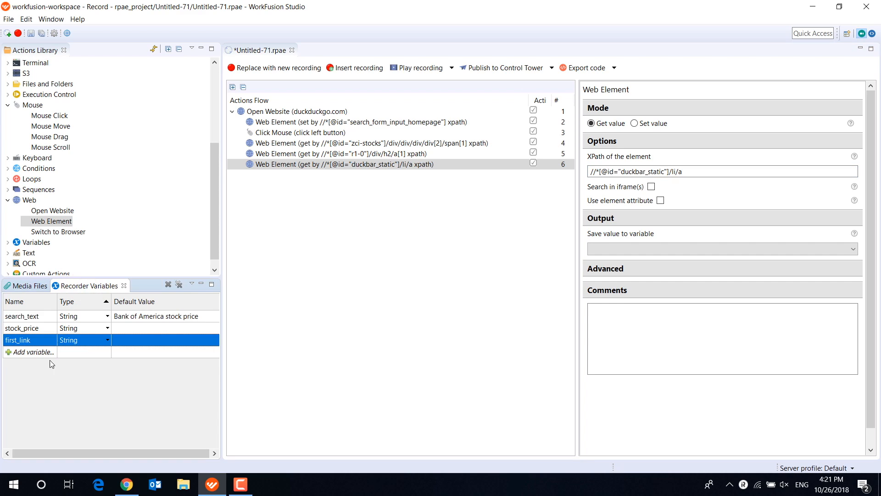
left_click(38, 349)
type("menu_items")
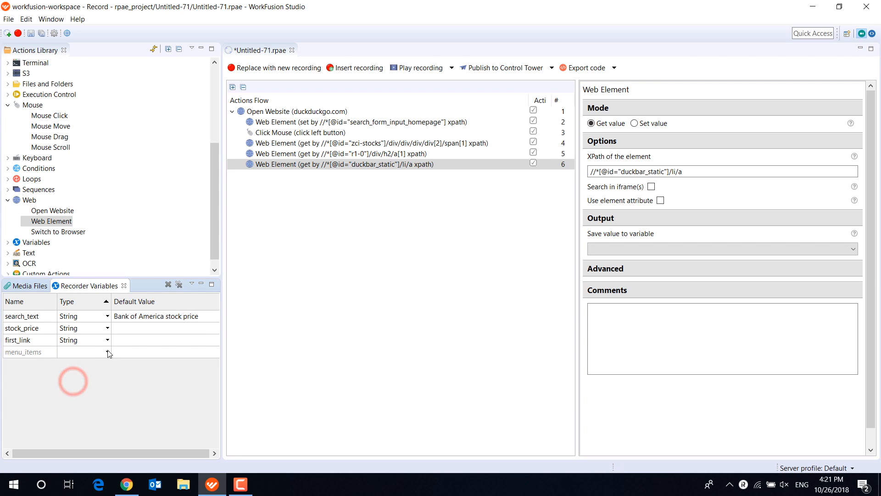
left_click(108, 352)
left_click(89, 409)
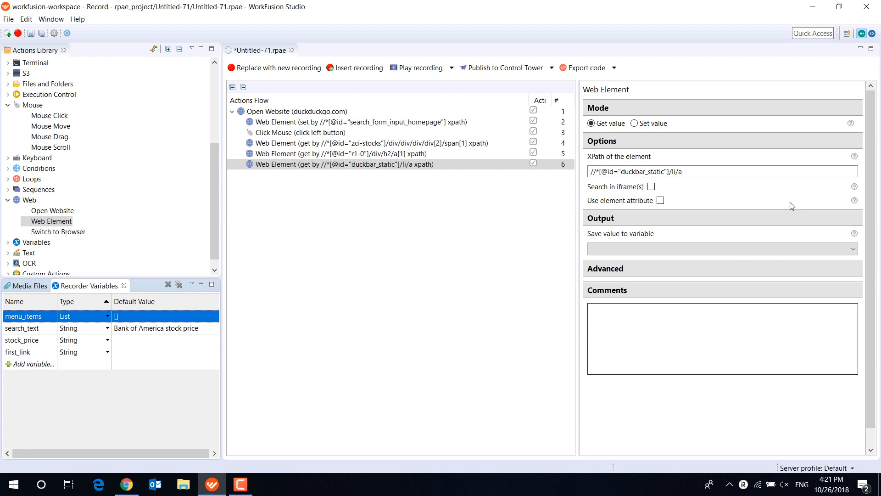
left_click(733, 249)
left_click(732, 271)
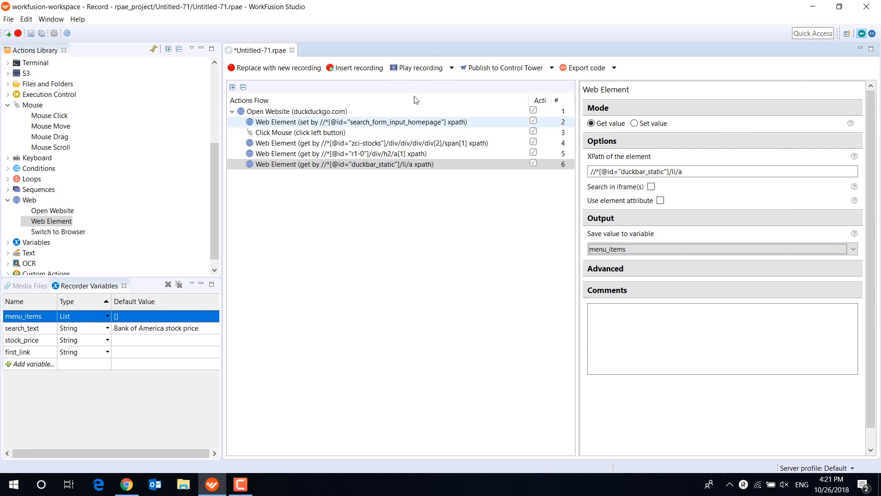
Play the recording, check the menu_items value in execution-result.log.csv, and close the file.
left_click(420, 69)
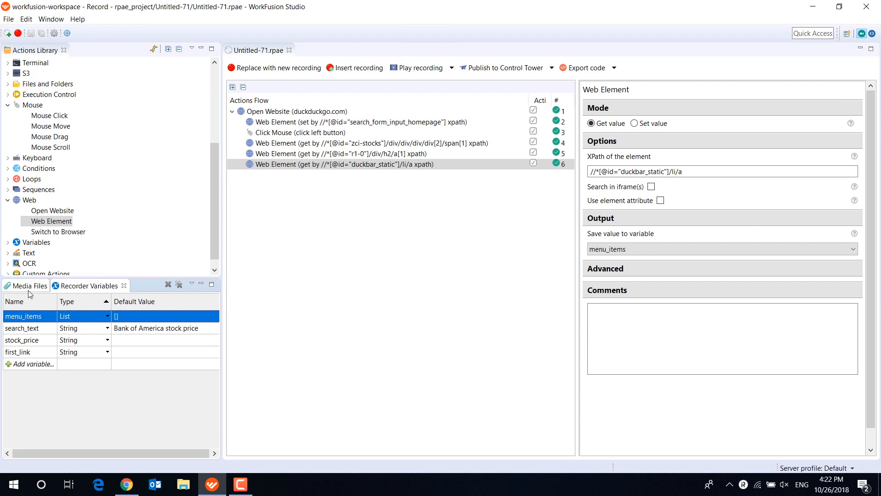
left_click(29, 286)
left_click(76, 435)
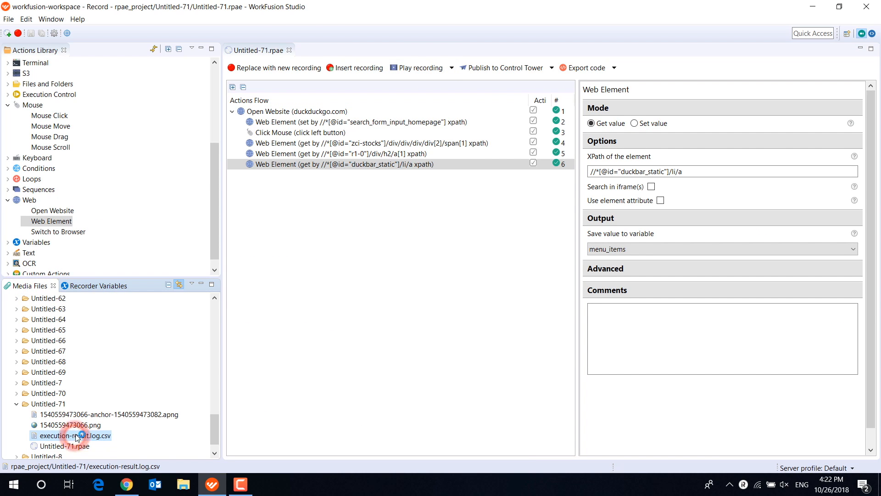
double_click(76, 435)
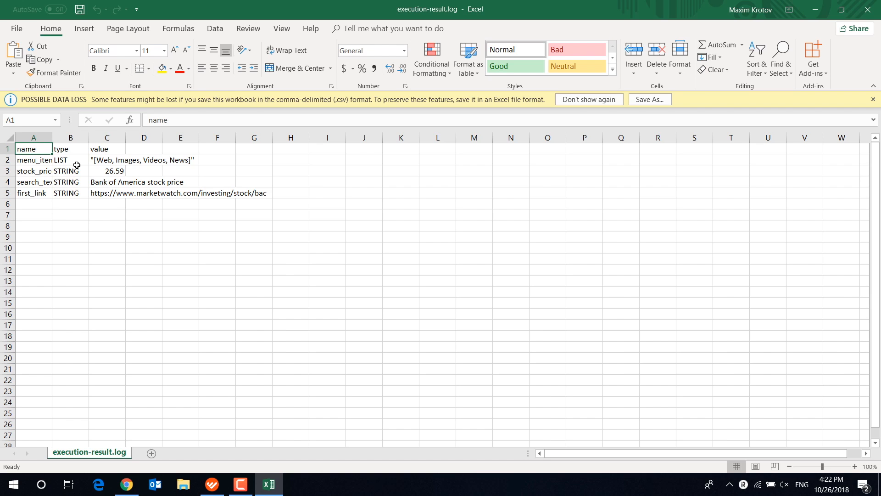
left_click(96, 160)
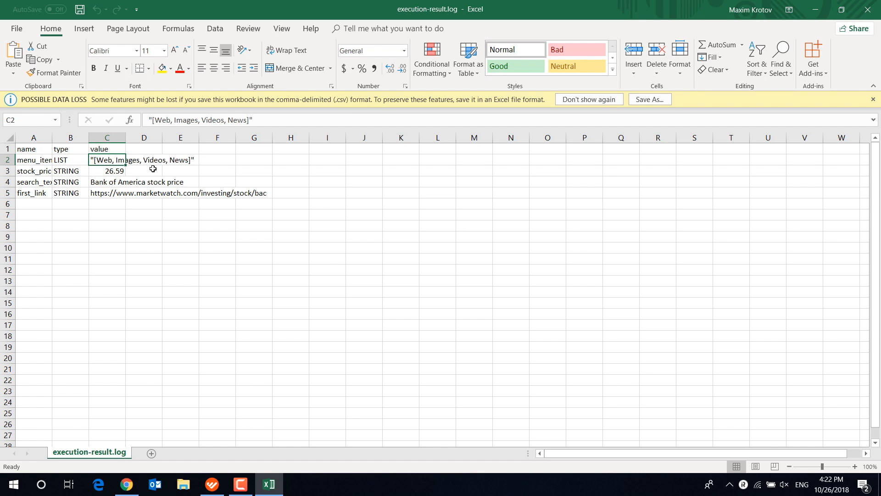
left_click(867, 9)
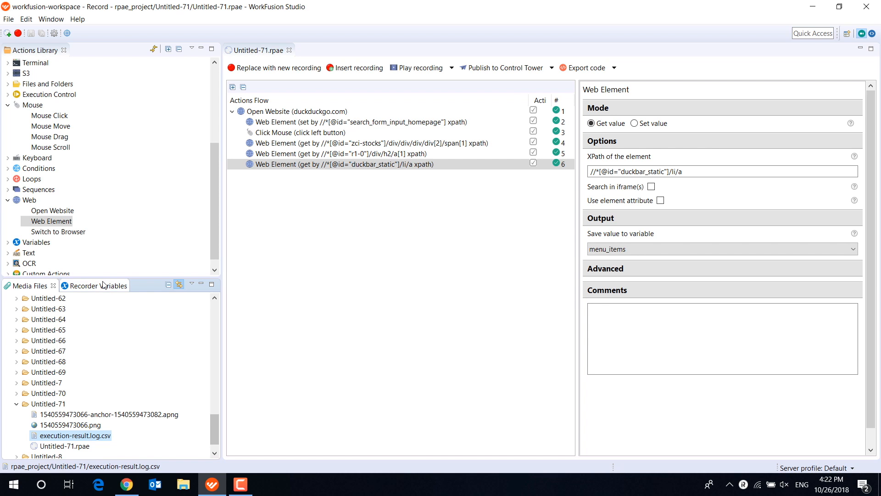
Open the Stock prices workbook from the desktop, examine the search texts in A1:A5 and the cells B1:B5, and close it.
left_click(103, 286)
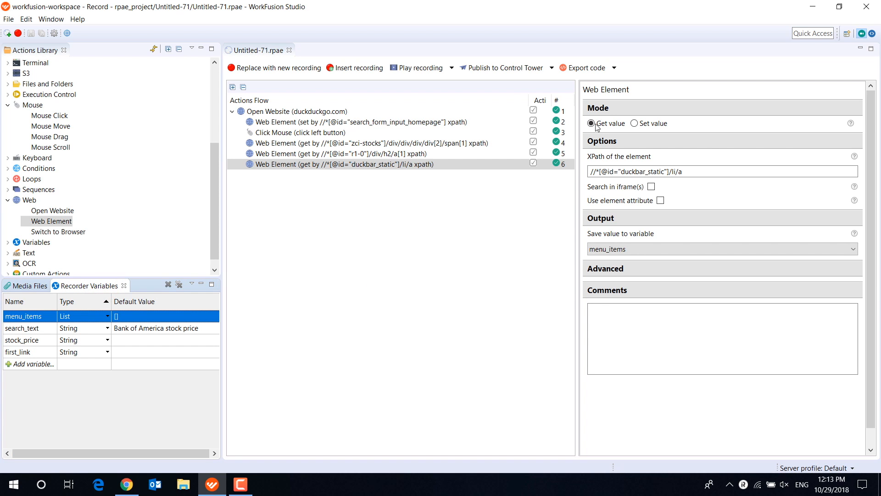
left_click(812, 8)
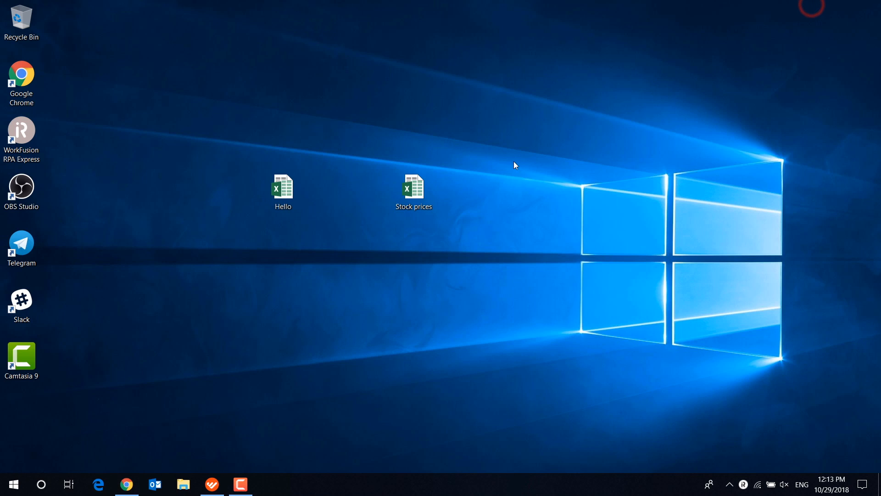
double_click(413, 194)
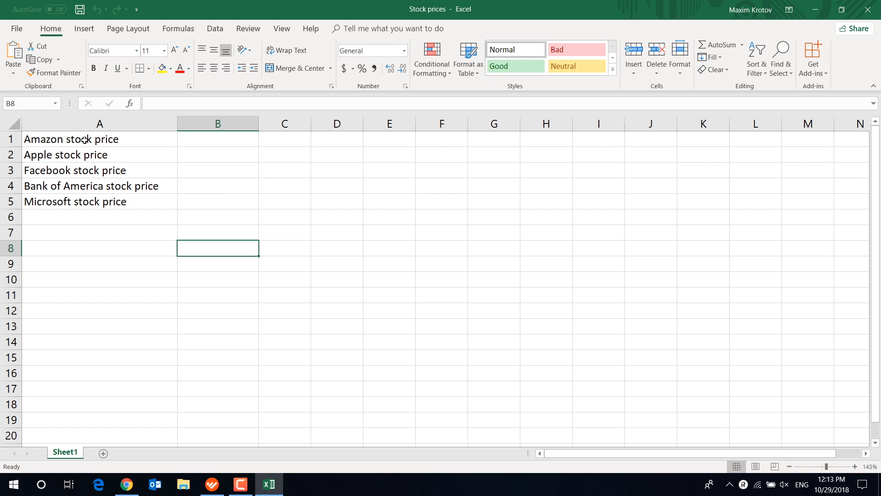
left_click_drag(85, 140, 62, 204)
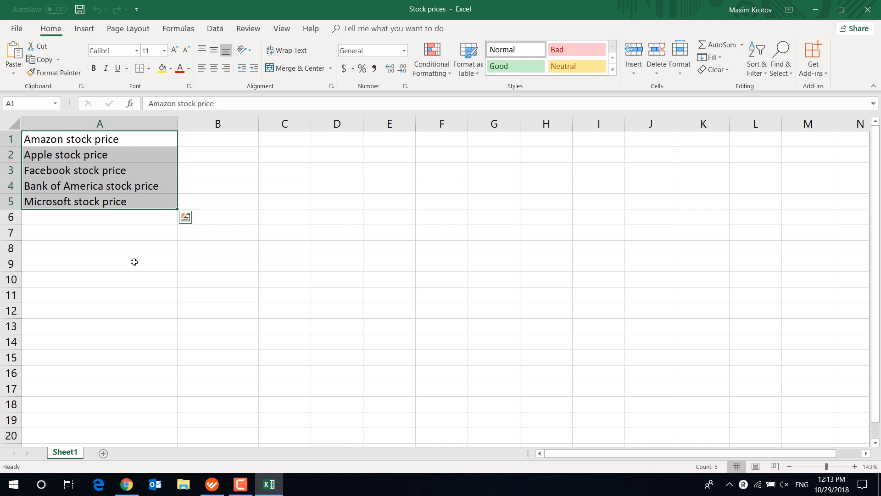
left_click_drag(237, 140, 235, 205)
left_click(217, 487)
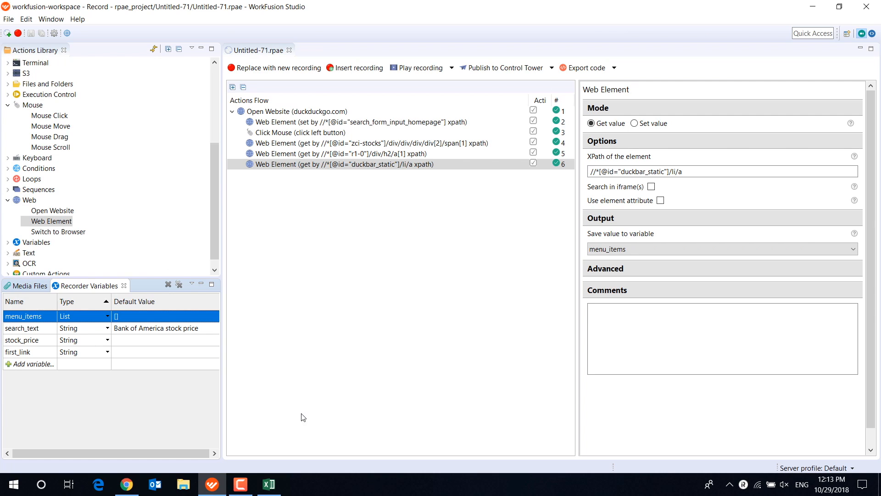
left_click(264, 488)
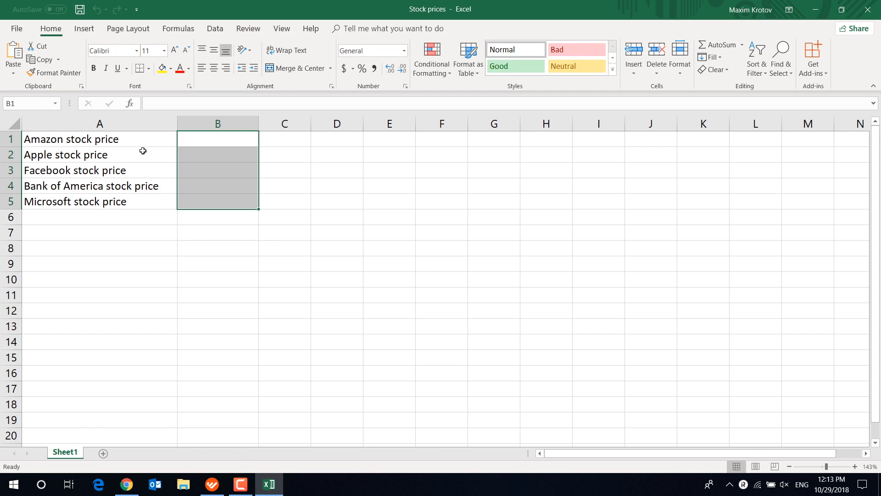
left_click_drag(140, 141, 136, 208)
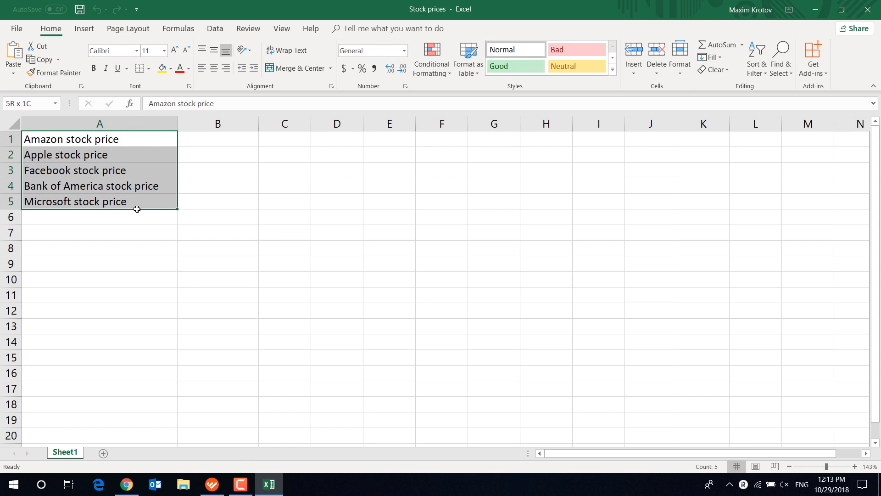
left_click(209, 139)
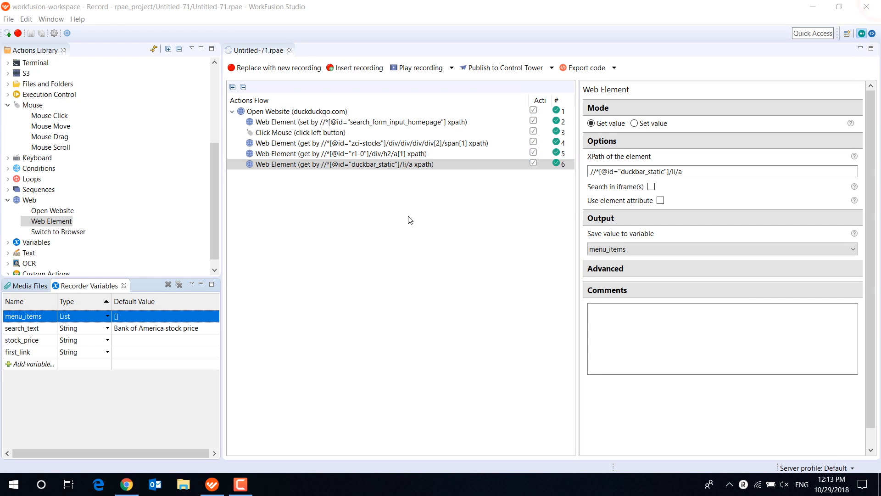
Add an Excel Open spreadsheet action at the start of the flow, before the Open Website action.
scroll(16, 140, "up", 5)
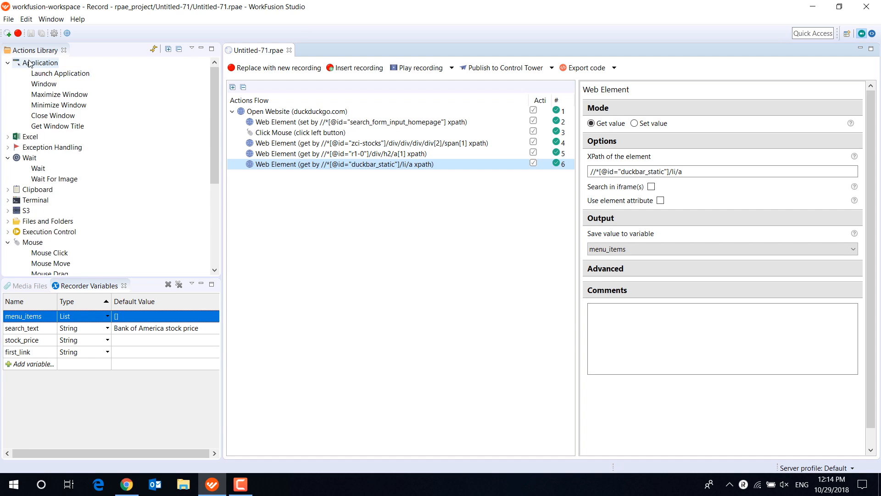
left_click(8, 137)
left_click_drag(48, 149, 303, 107)
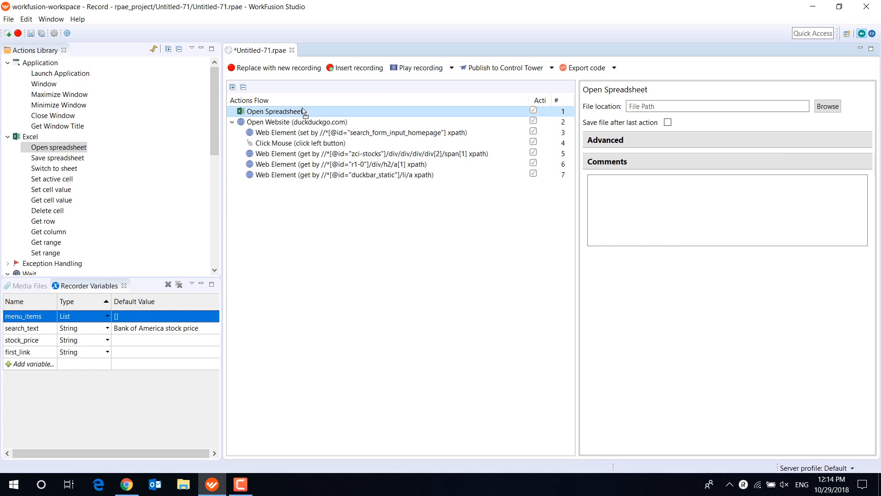
Set the Open Spreadsheet action's file to Stock prices.xlsx on the Desktop and enable saving the file after the last action.
left_click(828, 106)
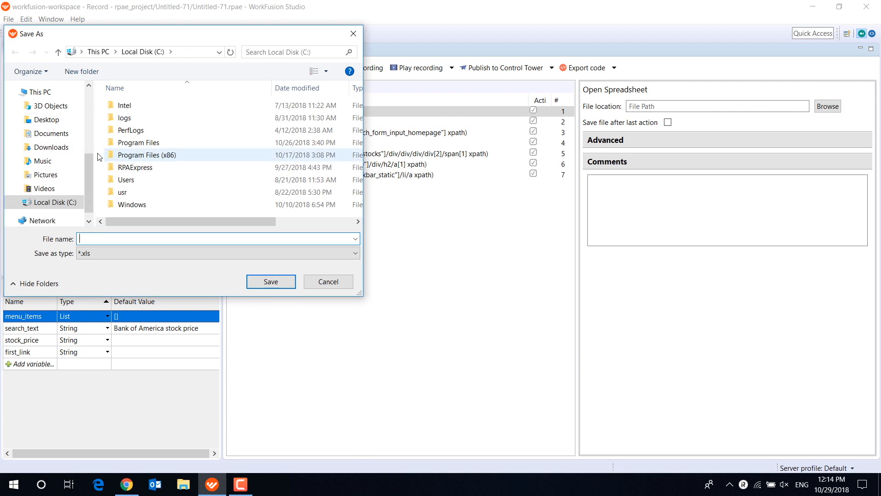
left_click(46, 120)
left_click(114, 254)
left_click(115, 272)
left_click(150, 118)
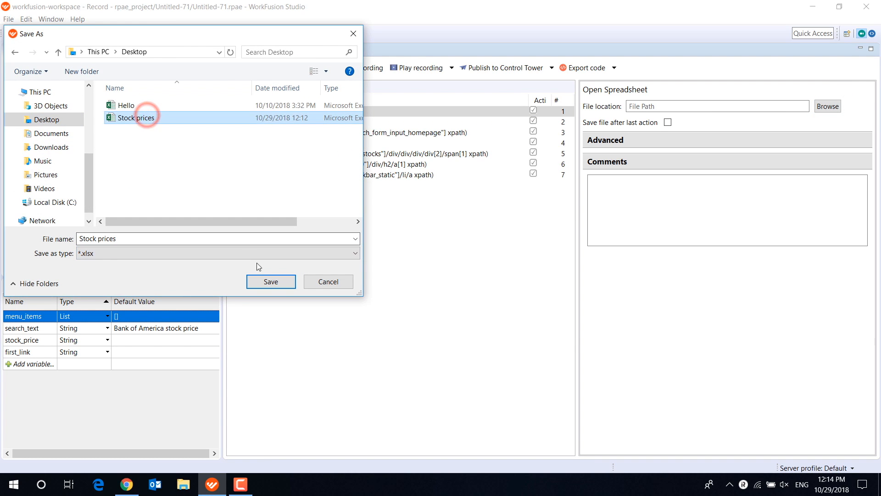
left_click(270, 282)
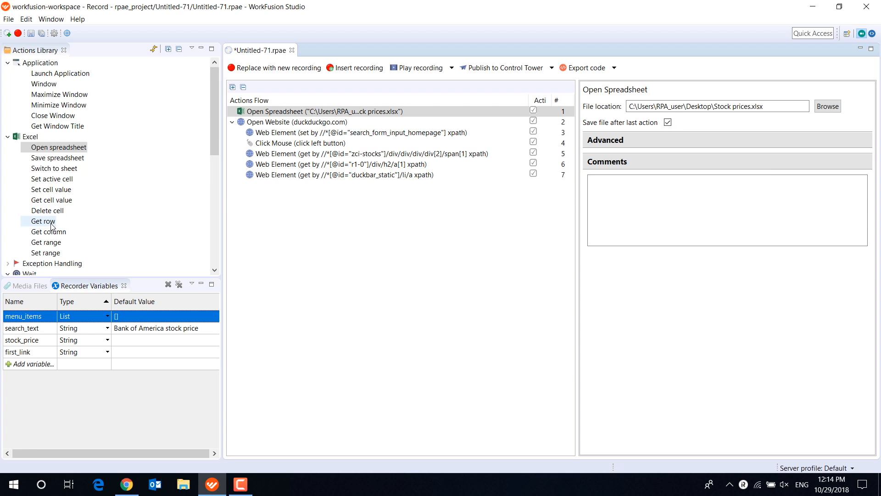
Add a Get column action for the first column inside Open Spreadsheet, saving its result to a new List variable named companies.
left_click_drag(45, 231, 242, 121)
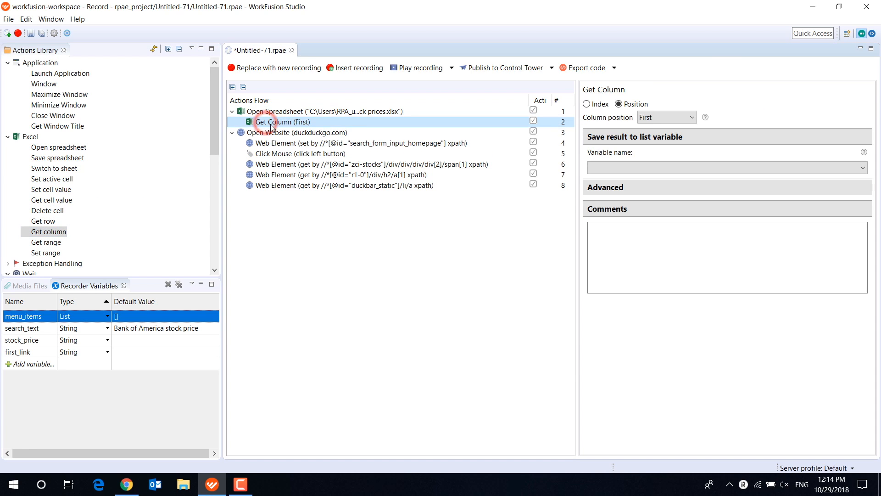
left_click(27, 364)
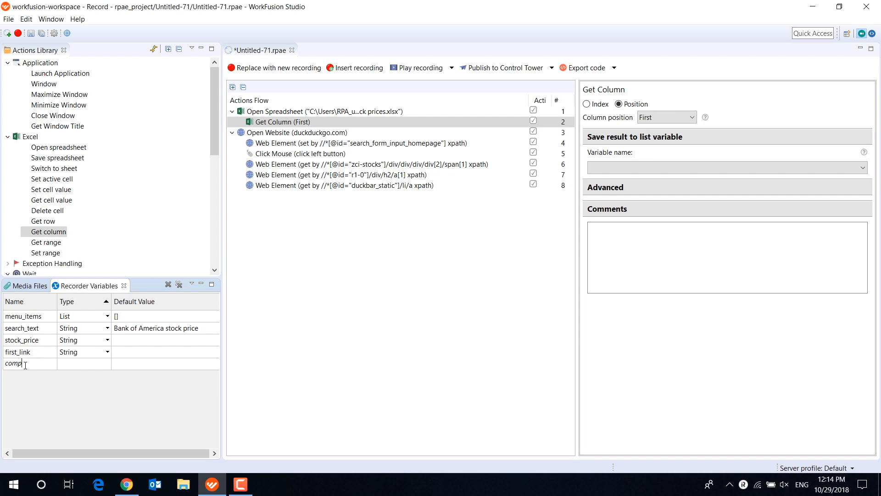
type("companies")
left_click(48, 395)
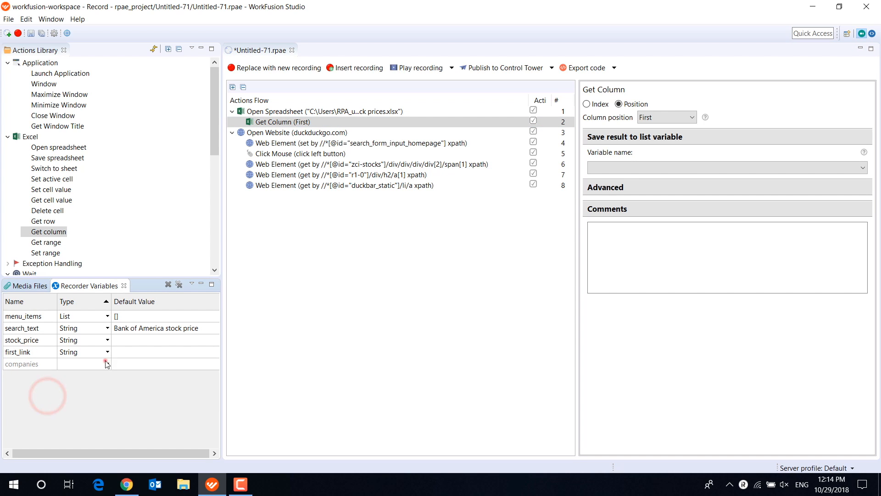
left_click(89, 420)
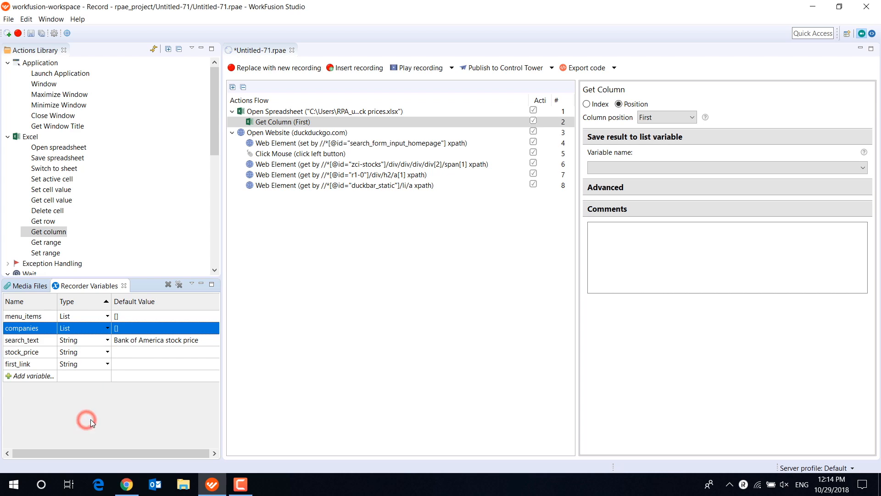
left_click(663, 168)
left_click(665, 179)
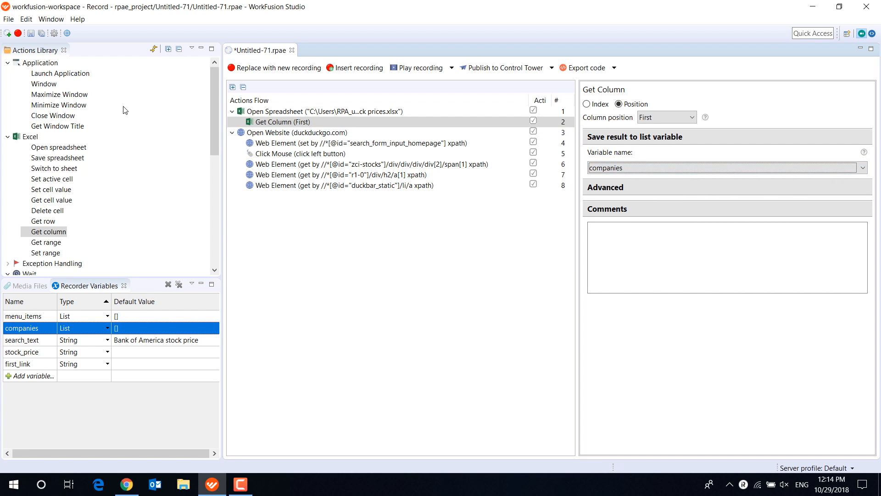
Add a Set active cell action after Get Column, using the cell coordinates B1.
left_click_drag(52, 178, 290, 114)
left_click(291, 132)
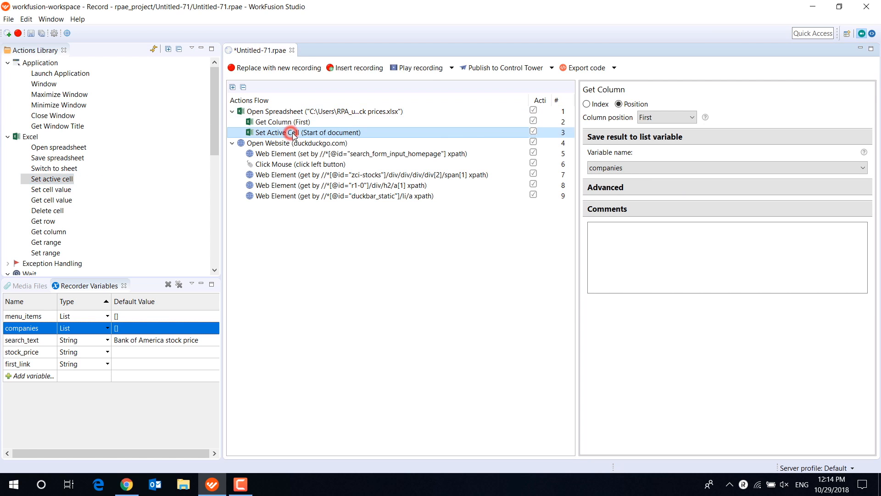
left_click(592, 123)
left_click(613, 157)
type("B1")
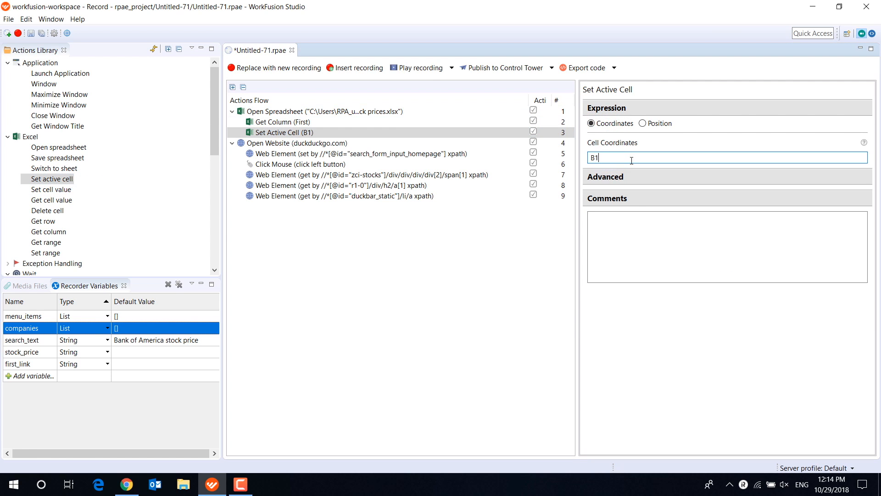
left_click(416, 230)
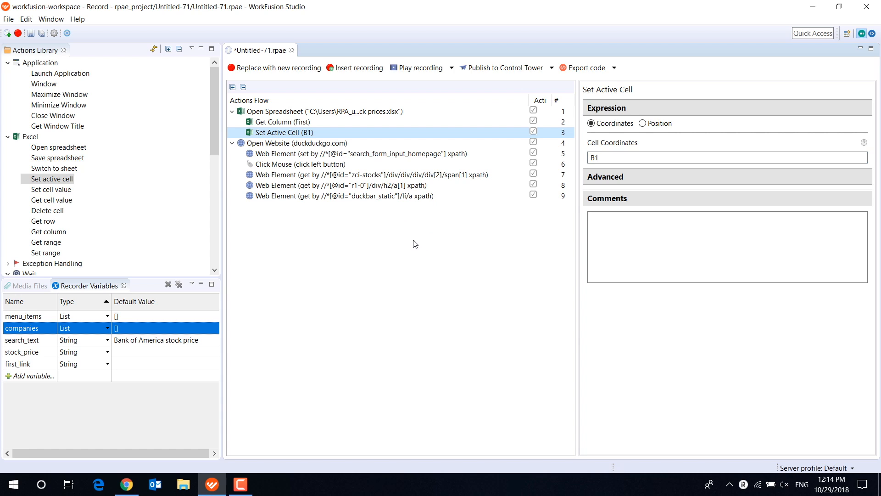
Add a For Each loop at the end of the flow and move the Open Website block with its nested actions into it.
scroll(71, 193, "down", 10)
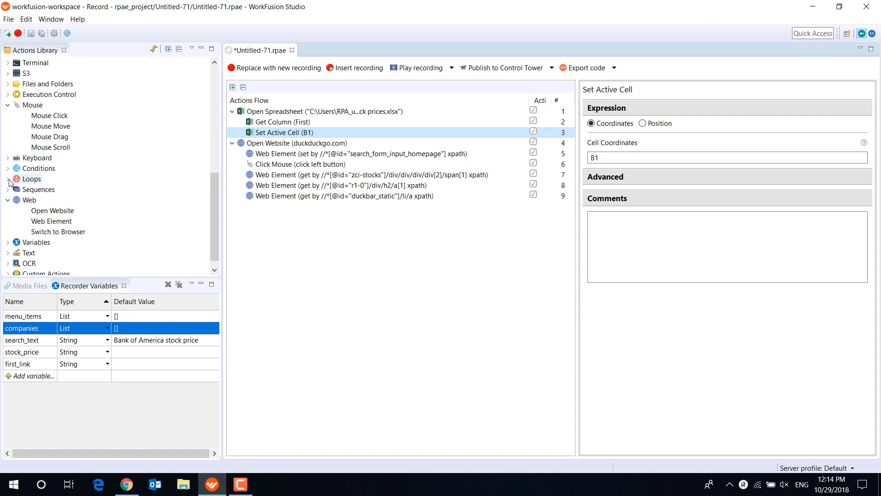
left_click(8, 179)
left_click_drag(44, 231, 301, 214)
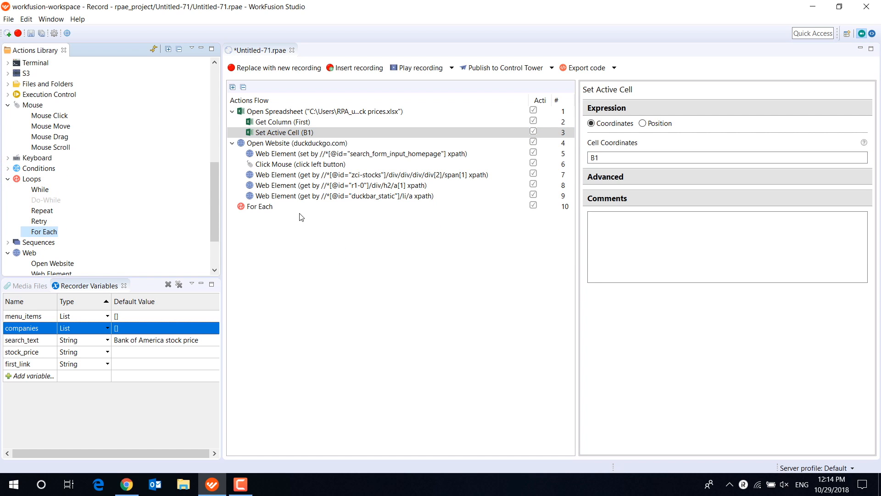
right_click(290, 143)
left_click(289, 161)
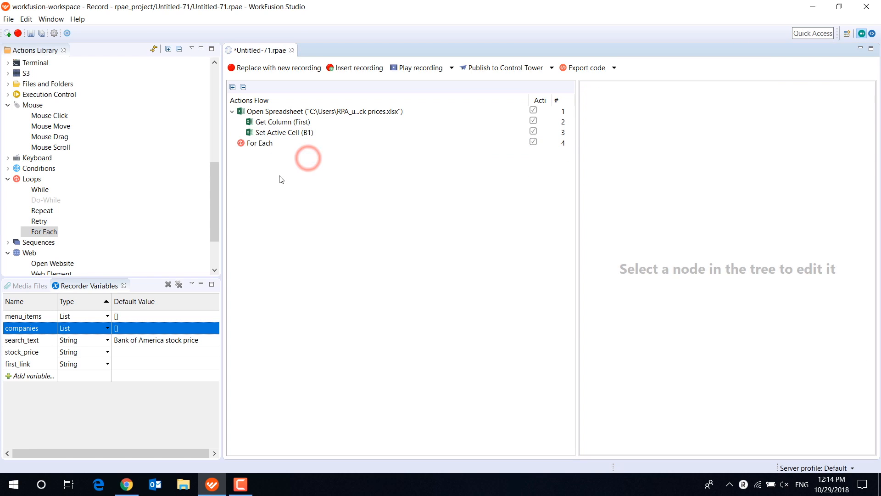
right_click(269, 145)
left_click(290, 180)
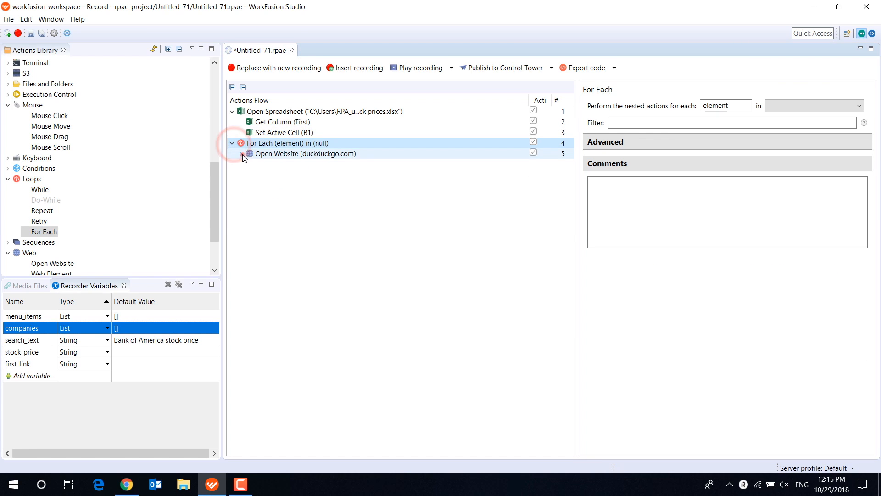
Make the For Each loop iterate over the companies list and use element as the input variable of the search-field Web Element action.
left_click(797, 106)
left_click(803, 118)
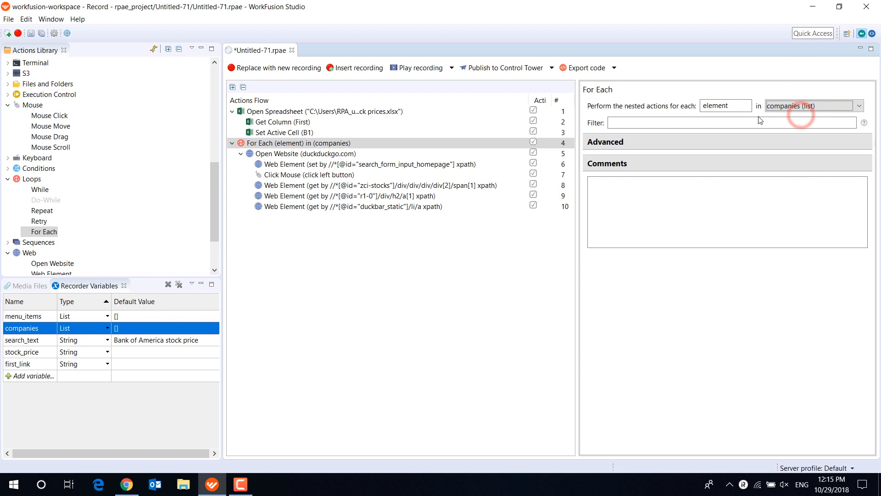
double_click(733, 106)
left_click(340, 154)
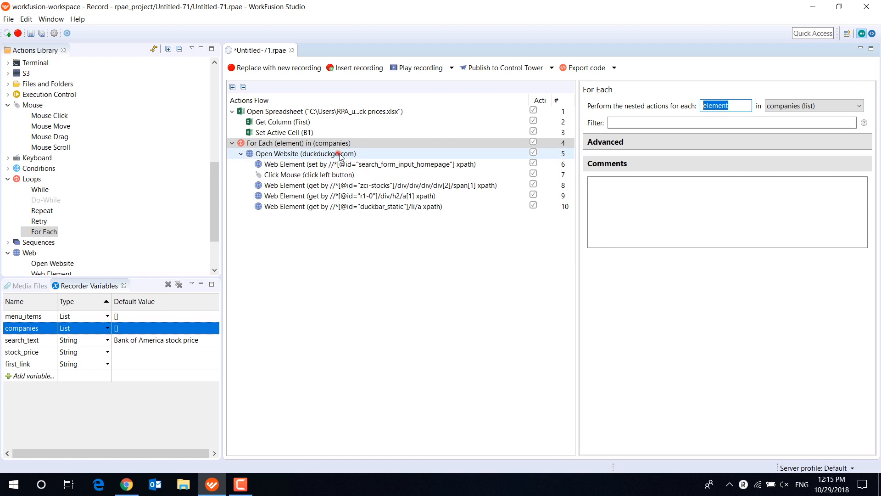
left_click(341, 166)
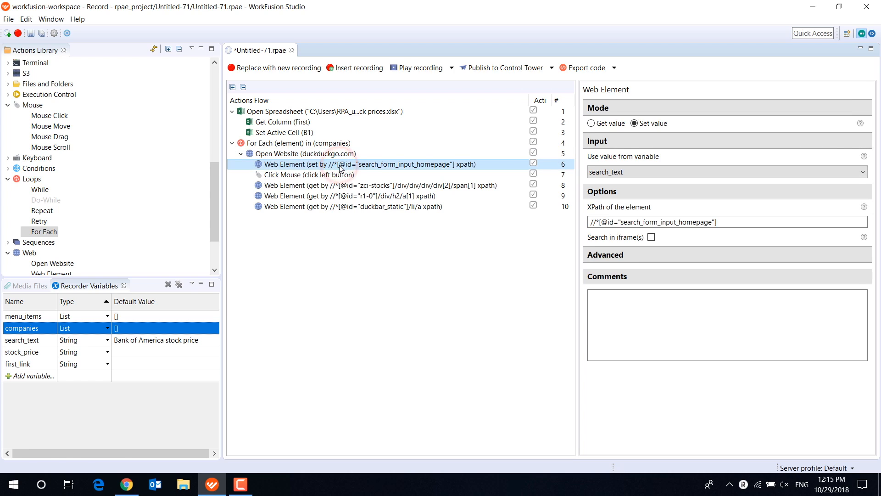
left_click(626, 172)
left_click(631, 183)
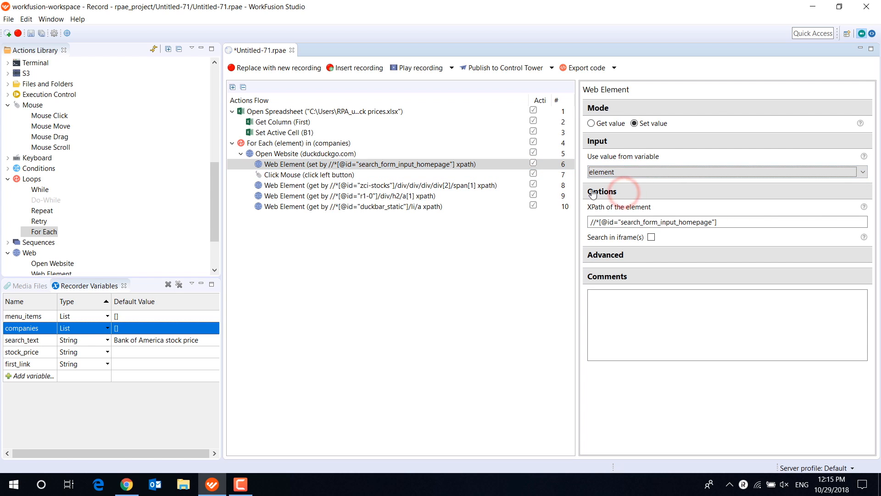
Delete the two Web Element actions that read the first result link and the duckbar menu items.
left_click(326, 175)
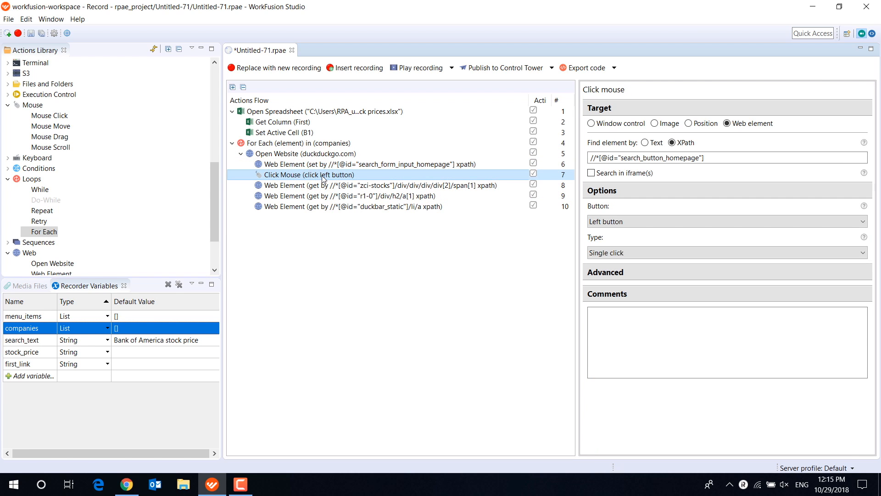
left_click(327, 186)
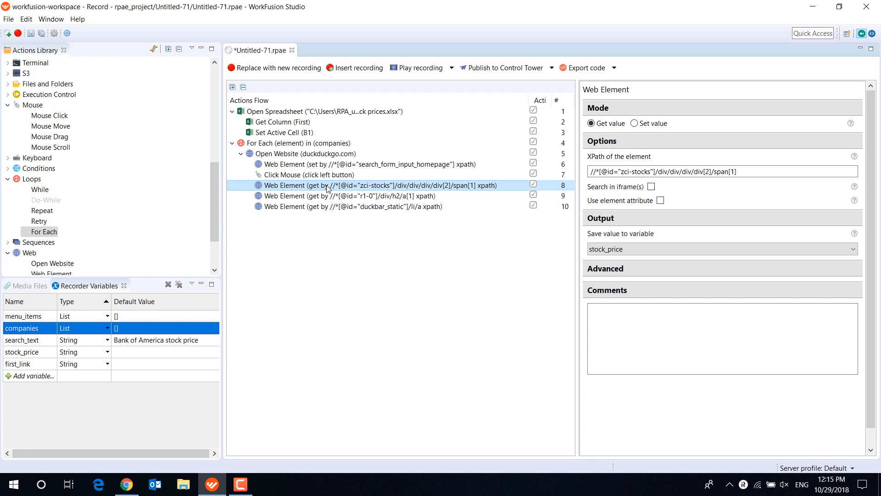
left_click(330, 196)
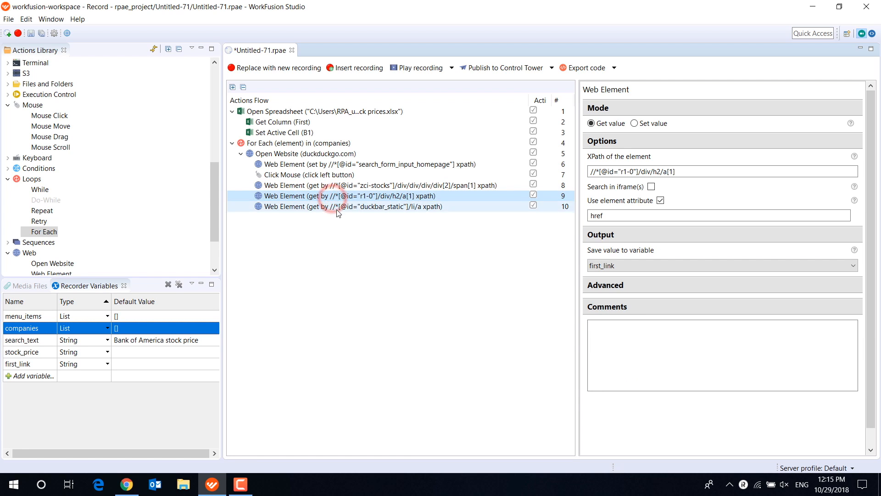
left_click(335, 206, "shift")
right_click(339, 209)
left_click(350, 216)
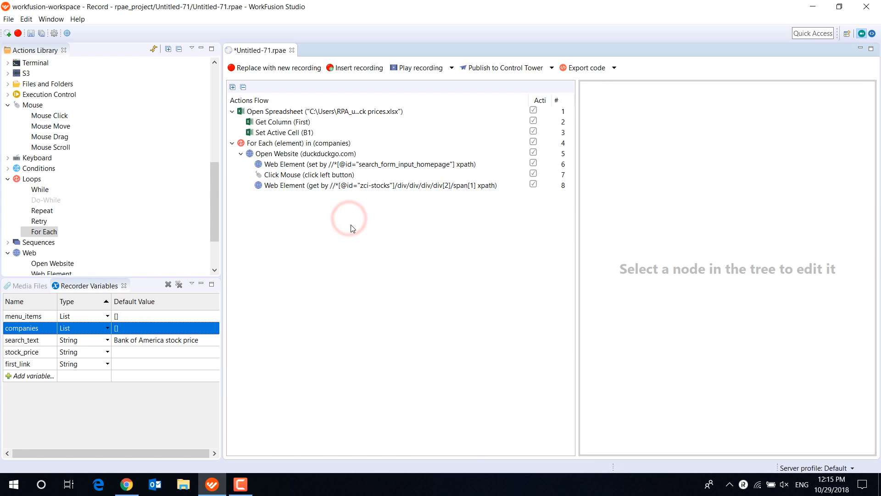
Add an Open spreadsheet action at the end of the loop for Stock prices.xlsx on the Desktop, with saving after the last action enabled.
scroll(78, 188, "up", 8)
left_click_drag(50, 147, 302, 199)
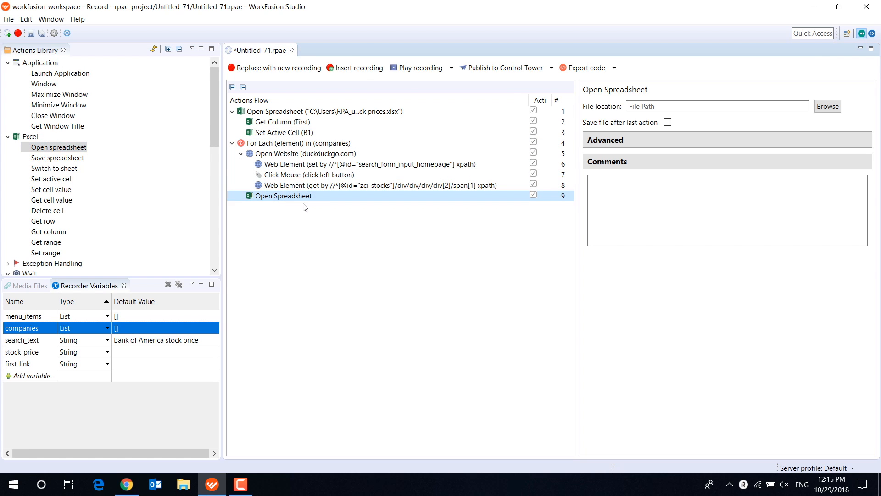
left_click(821, 105)
left_click(47, 119)
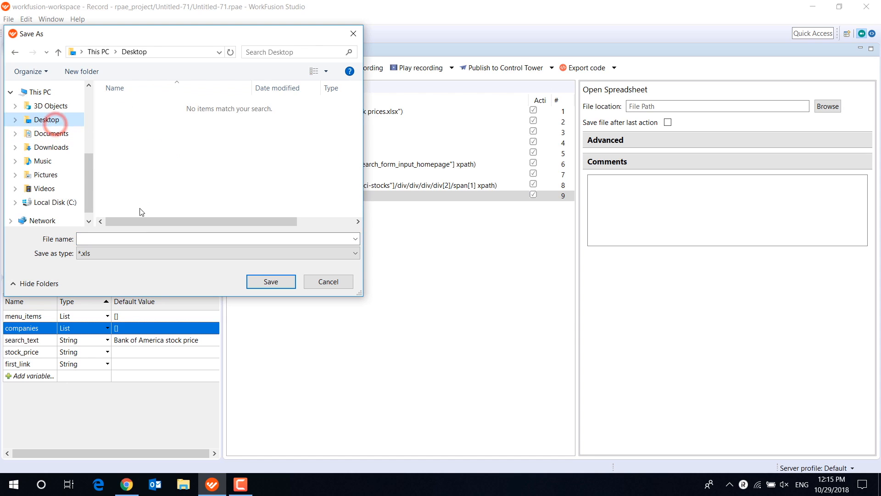
left_click(125, 255)
left_click(125, 267)
left_click(146, 118)
left_click(260, 280)
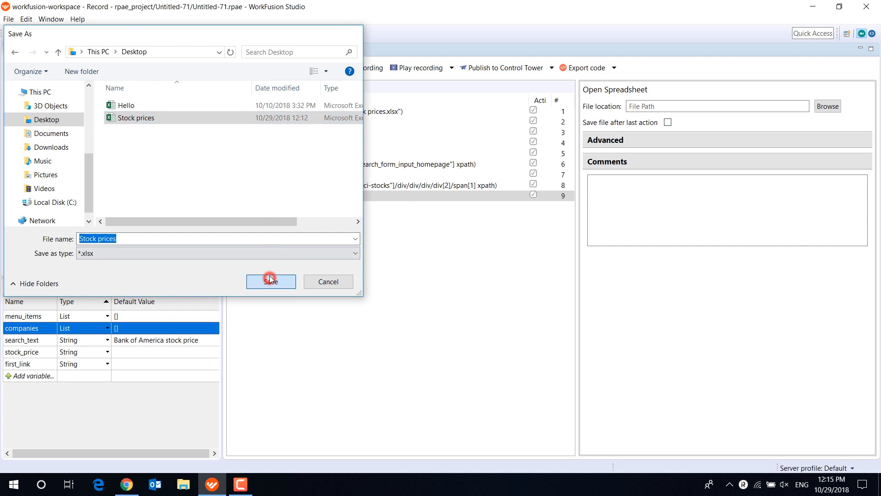
left_click(667, 123)
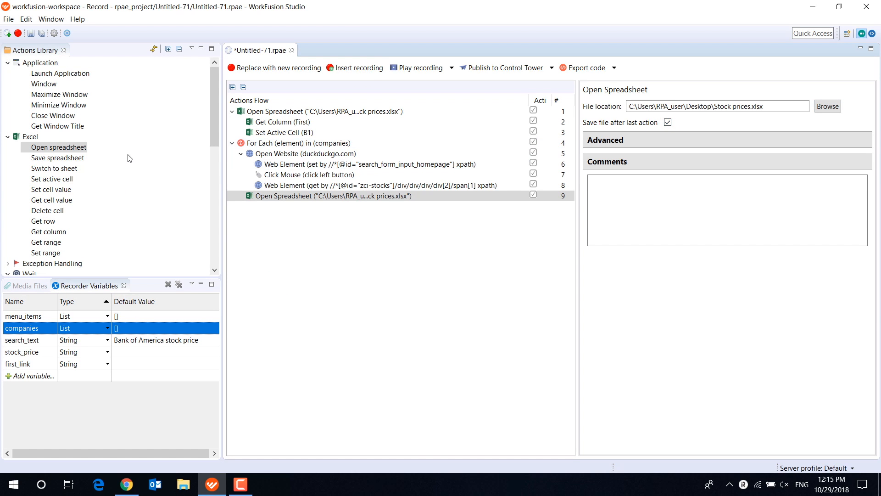
Nest a Set cell value action in the loop's Open Spreadsheet, writing the stock_price variable to the Current cell position.
left_click_drag(37, 189, 331, 196)
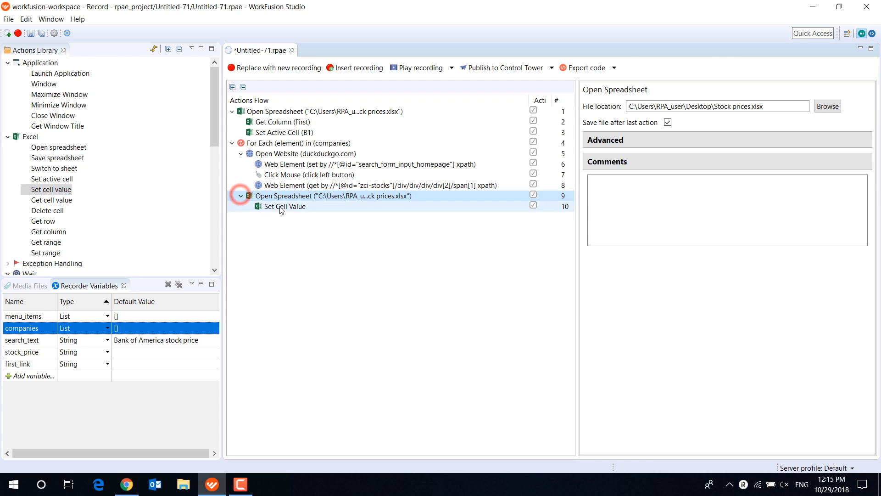
left_click(636, 119)
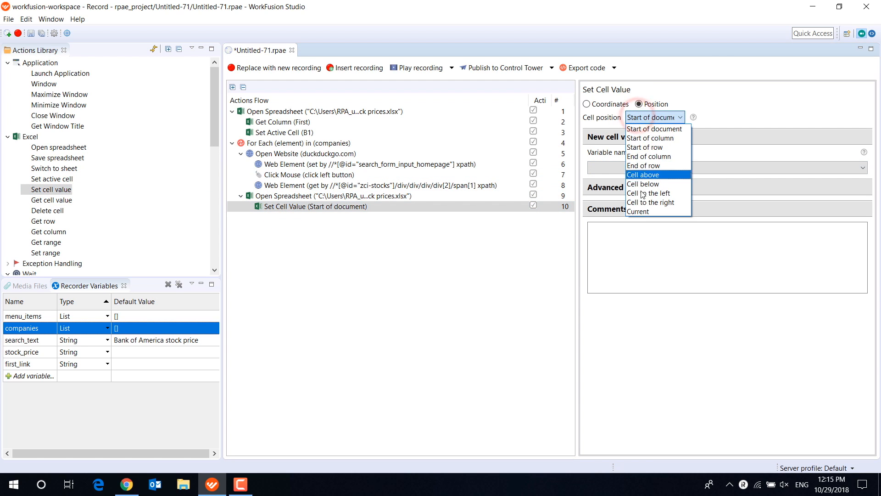
left_click(637, 212)
left_click(649, 168)
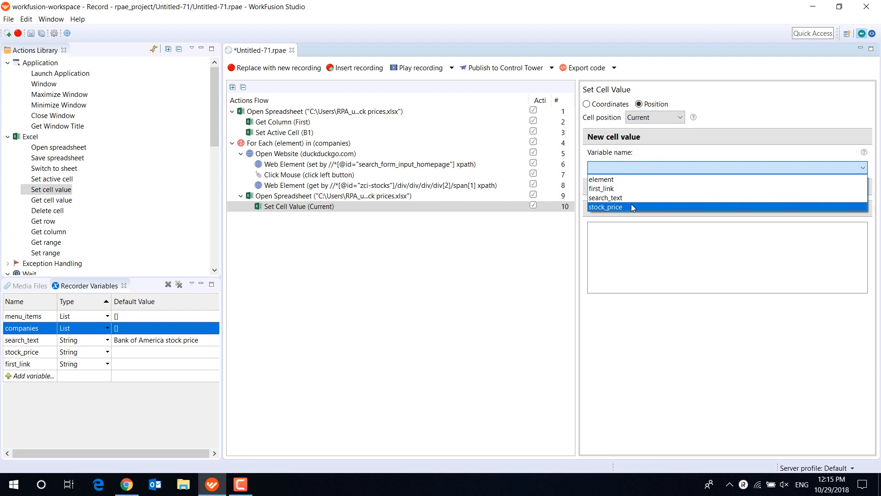
left_click(631, 204)
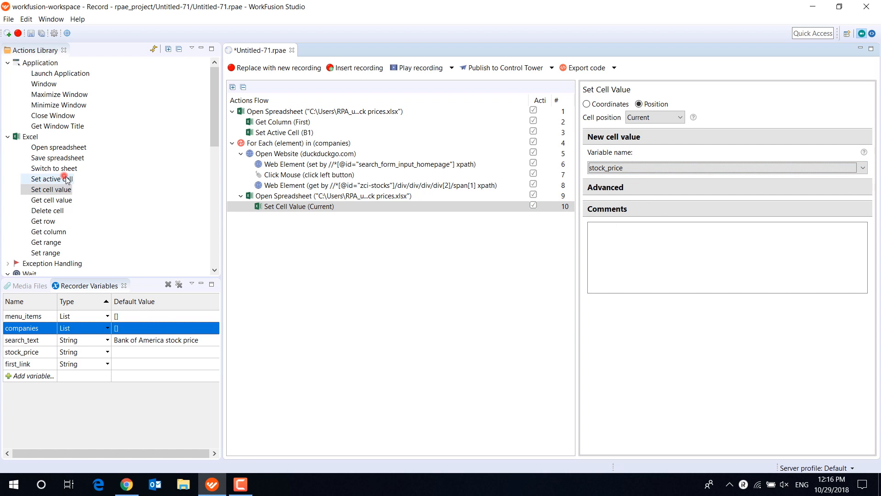
Add a Set active cell action after Set Cell Value, with the position set to Cell below.
left_click_drag(67, 179, 298, 202)
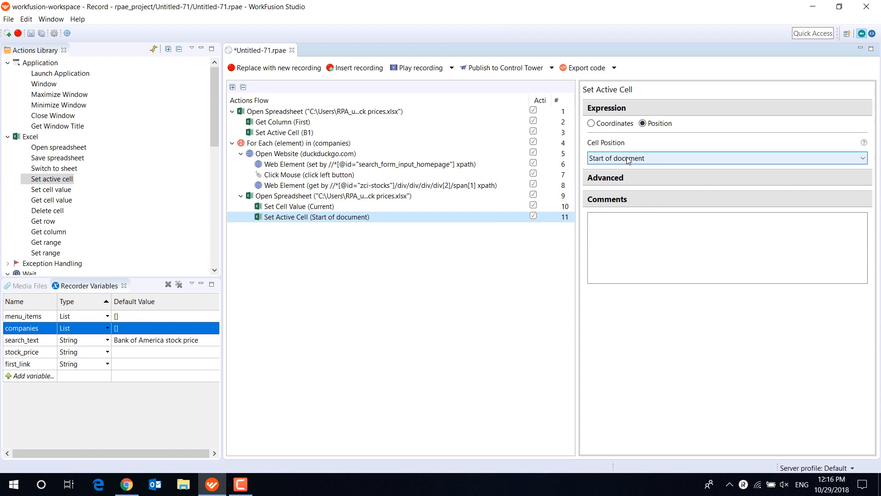
left_click(628, 159)
left_click(624, 224)
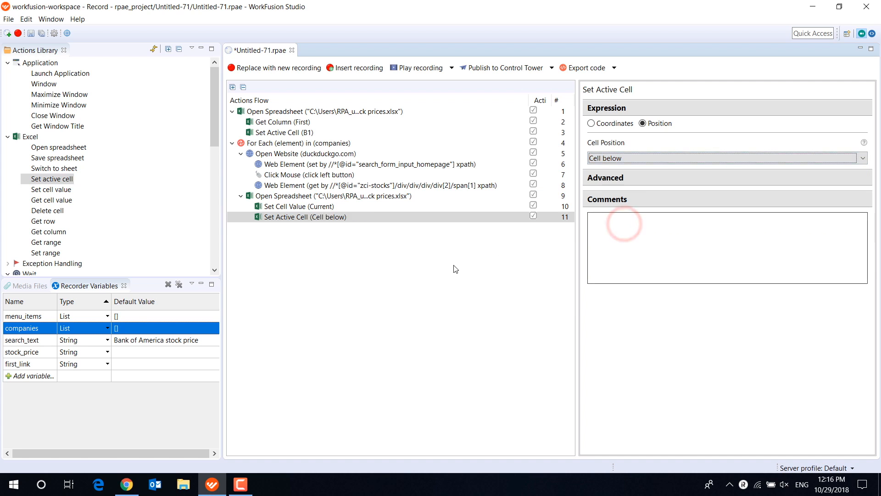
left_click(454, 269)
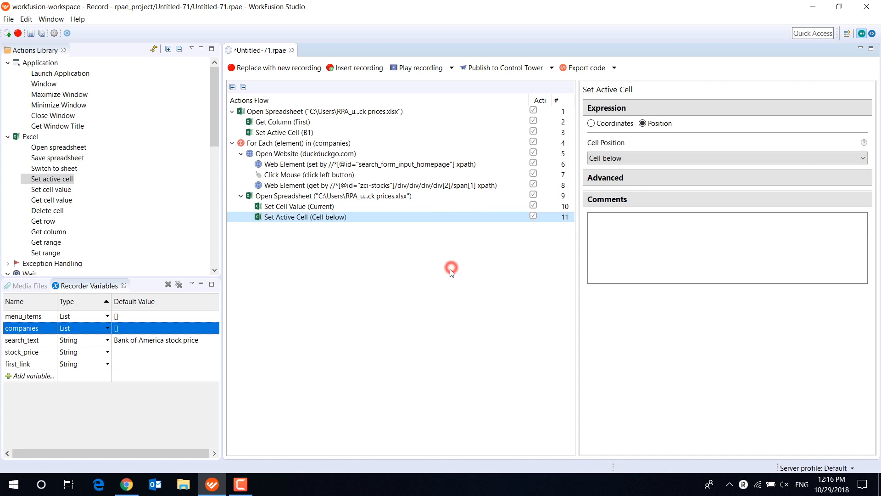
Play the recording, check cells B1:B5 in the Stock prices workbook on the desktop, and return to WorkFusion Studio.
left_click(419, 69)
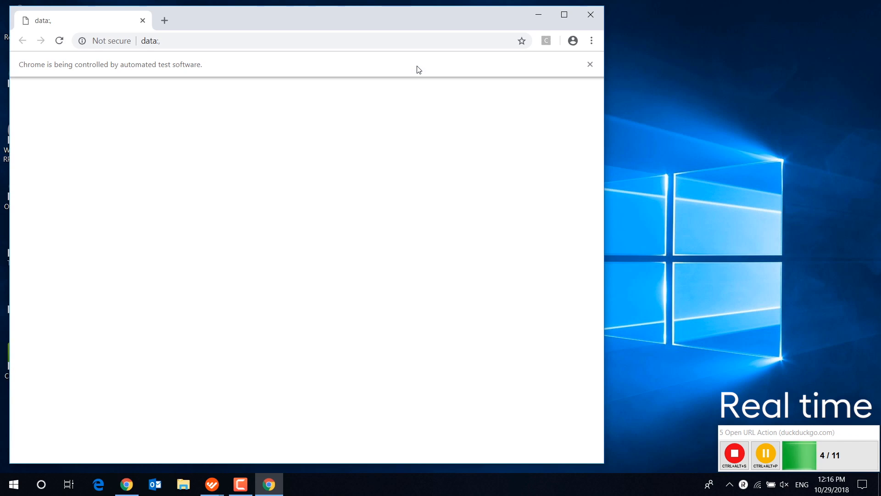
key("Return")
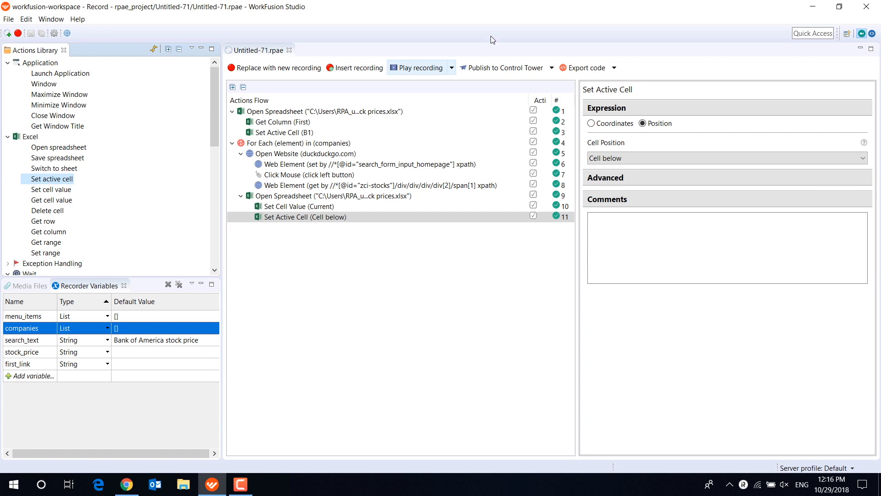
left_click(812, 6)
double_click(415, 188)
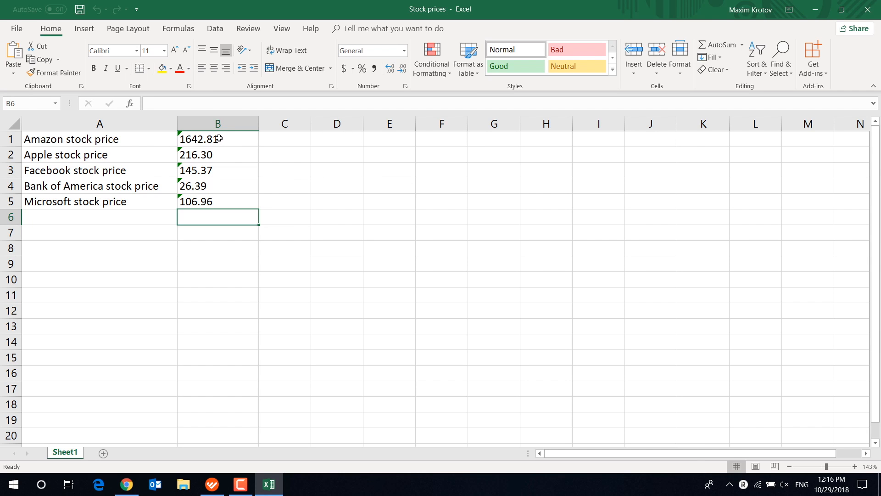
left_click_drag(223, 141, 220, 210)
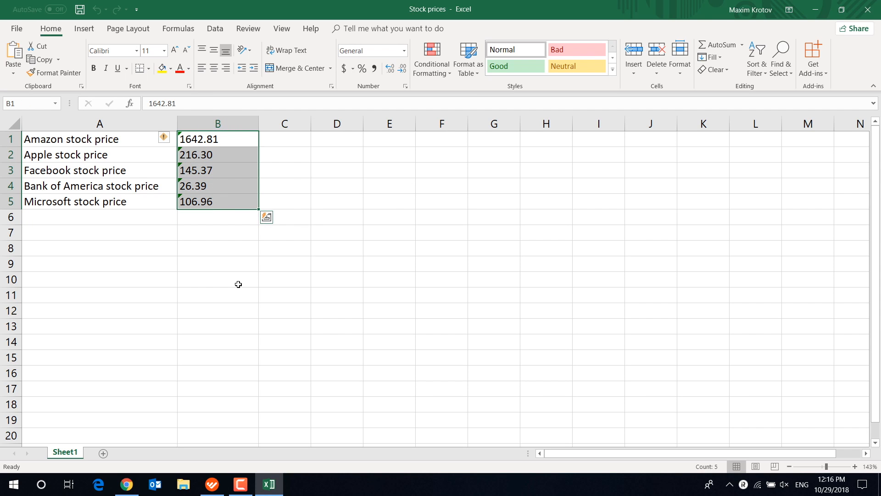
left_click(218, 487)
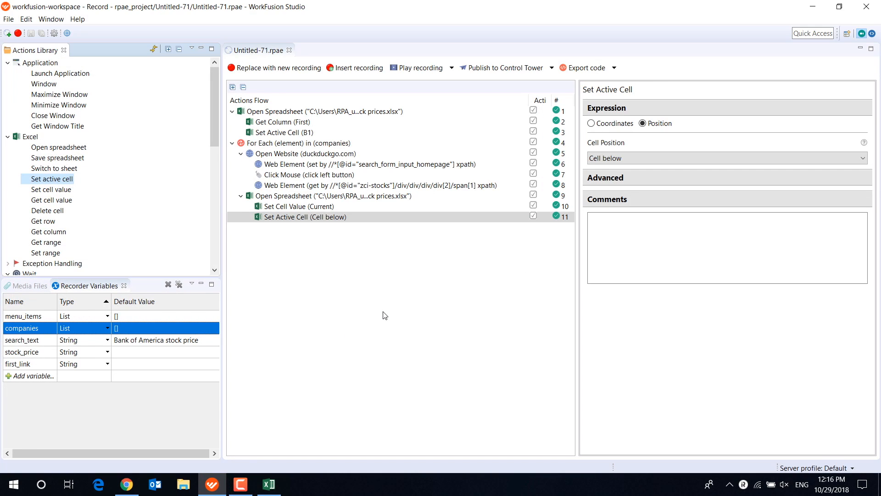
left_click(384, 278)
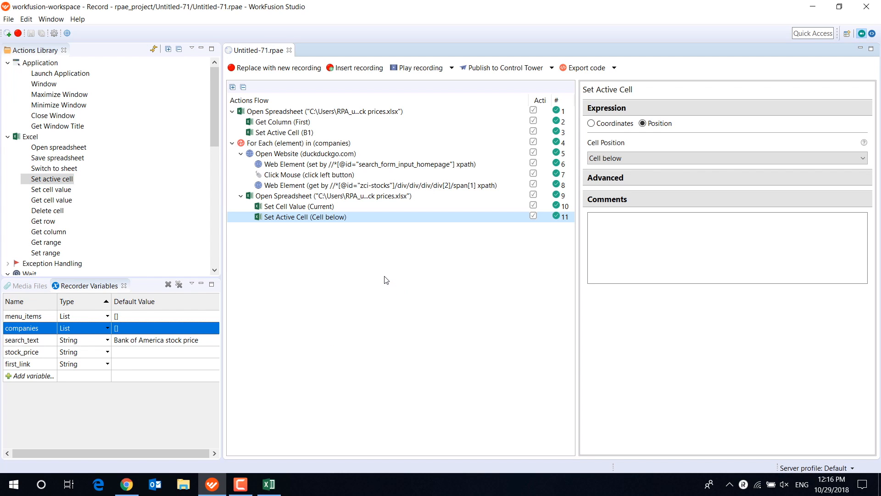